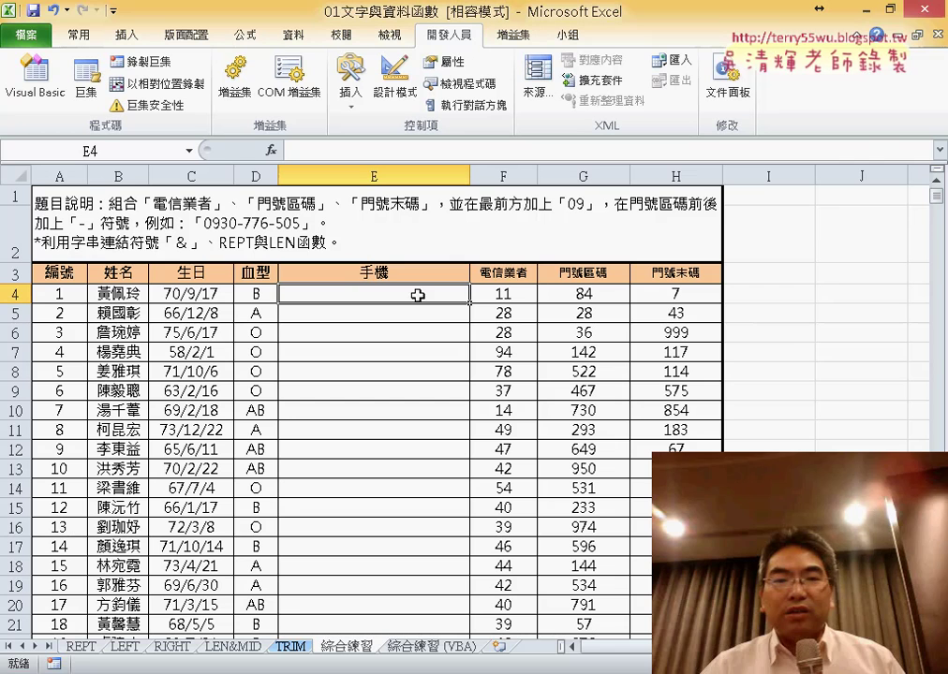
Select E4 and sketch on-screen notes explaining the & joining symbol, then clear them
{"action": "left_click", "coordinate": [318, 149]}
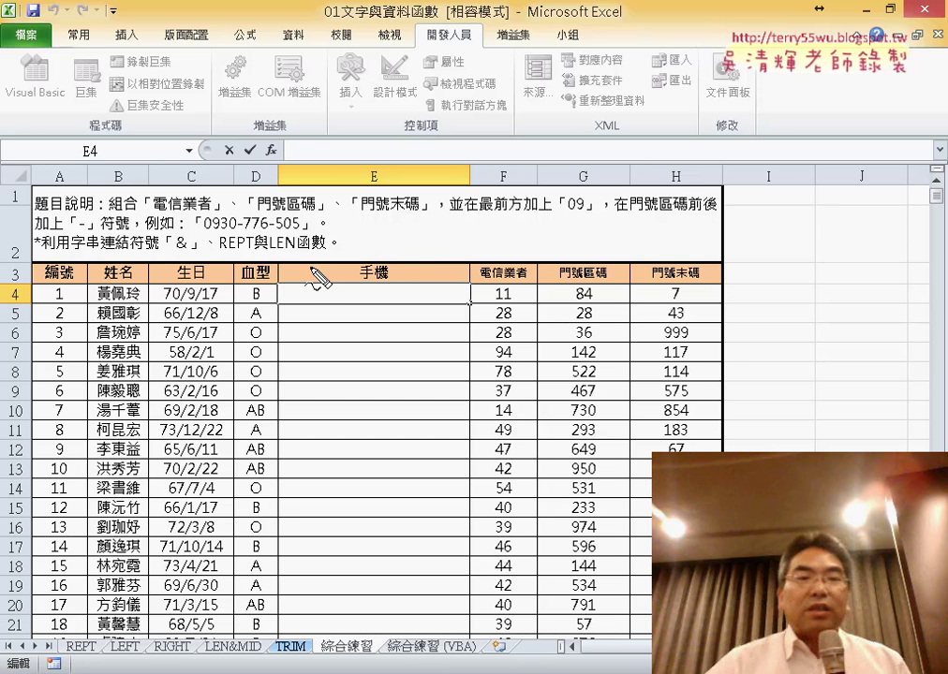
{"action": "left_click_drag", "start_coordinate": [188, 228], "coordinate": [190, 251]}
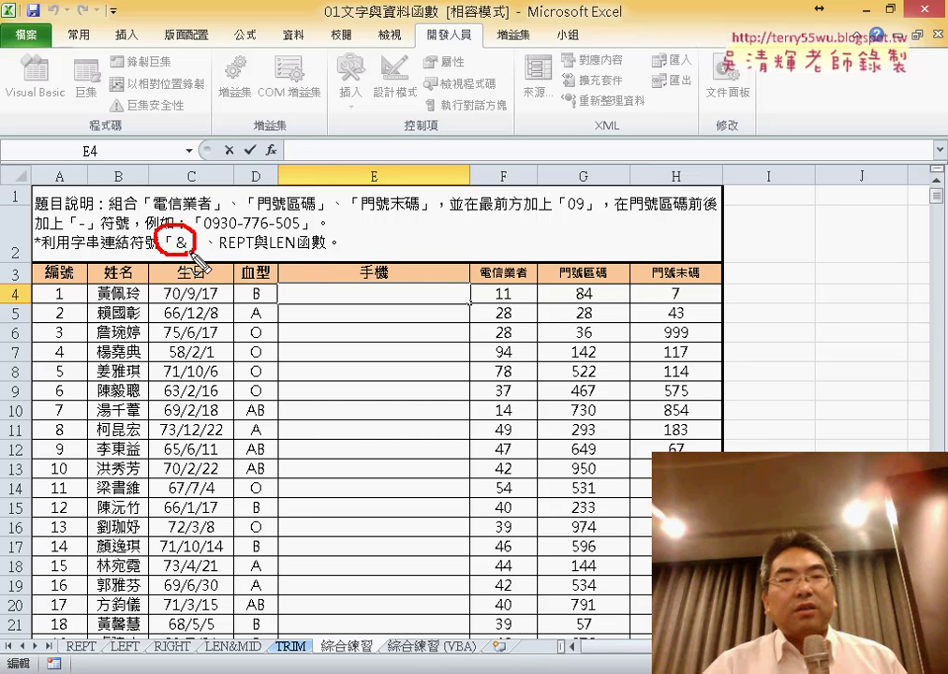
{"action": "left_click_drag", "start_coordinate": [254, 65], "coordinate": [309, 137]}
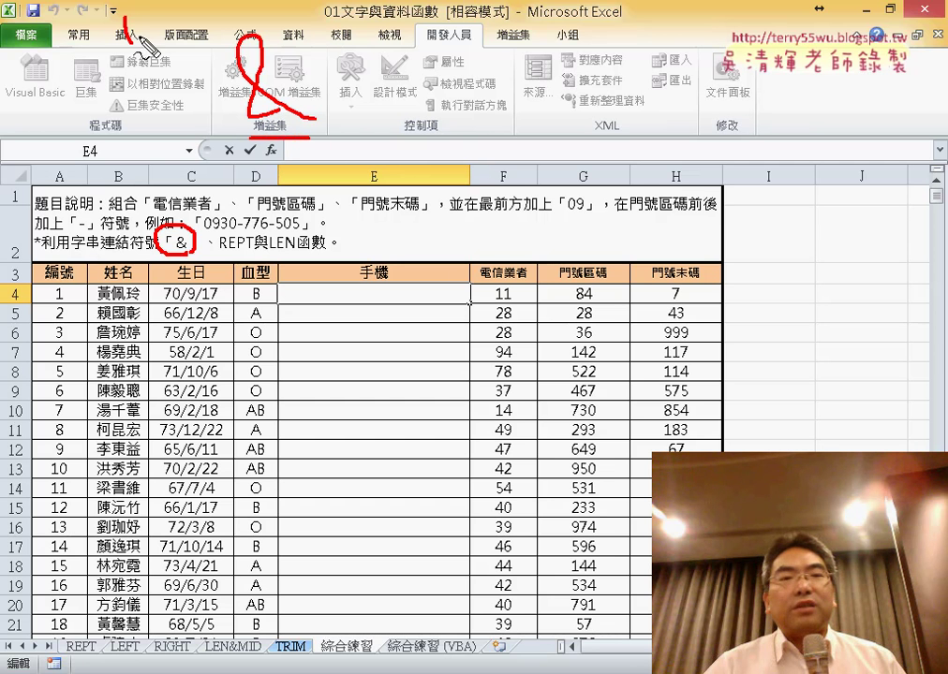
{"action": "mouse_move", "coordinate": [280, 36]}
{"action": "left_mouse_down"}
{"action": "mouse_move", "coordinate": [283, 52]}
{"action": "mouse_move", "coordinate": [302, 49]}
{"action": "left_mouse_up"}
{"action": "left_click_drag", "start_coordinate": [375, 34], "coordinate": [379, 49]}
{"action": "mouse_move", "coordinate": [121, 58]}
{"action": "left_mouse_down"}
{"action": "mouse_move", "coordinate": [150, 24]}
{"action": "mouse_move", "coordinate": [141, 38]}
{"action": "mouse_move", "coordinate": [187, 51]}
{"action": "left_mouse_up"}
{"action": "mouse_move", "coordinate": [286, 18]}
{"action": "left_mouse_down"}
{"action": "mouse_move", "coordinate": [281, 56]}
{"action": "mouse_move", "coordinate": [310, 37]}
{"action": "left_mouse_up"}
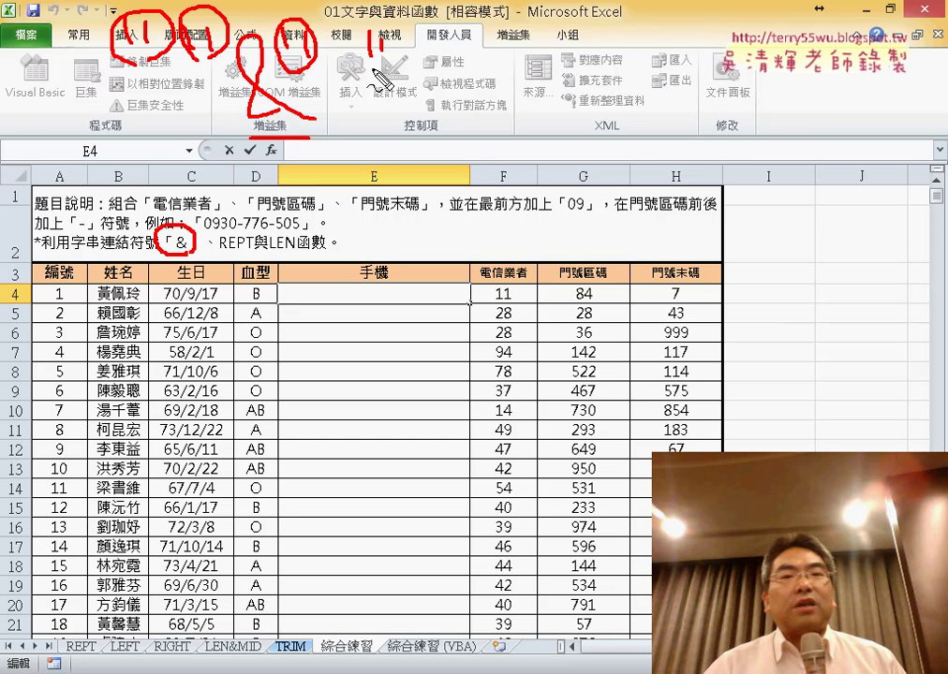
{"action": "left_click_drag", "start_coordinate": [375, 28], "coordinate": [377, 84]}
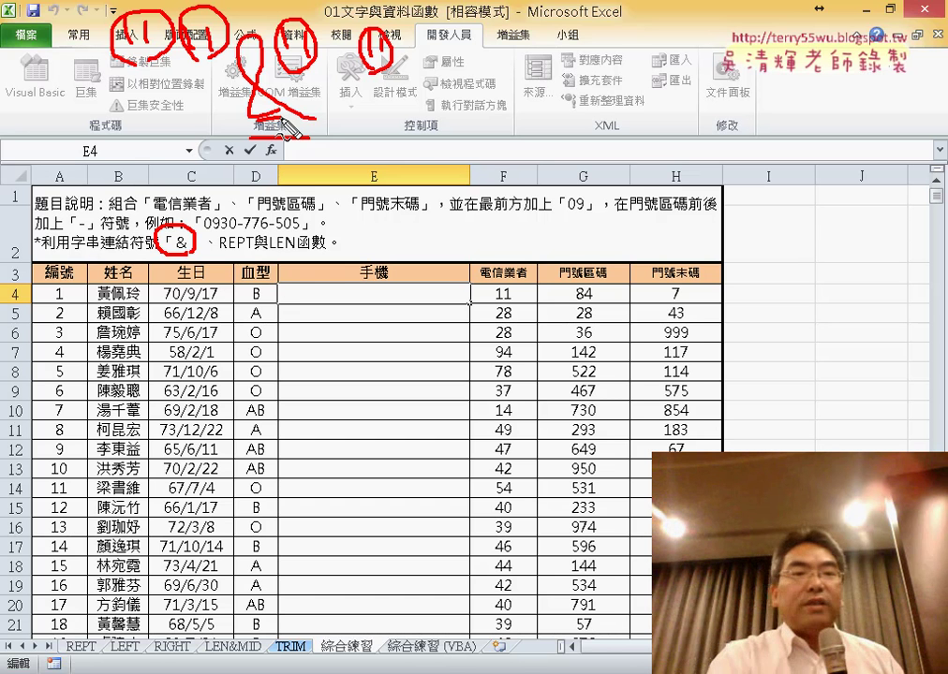
{"action": "key", "text": "Escape"}
{"action": "type", "text": "ㄦ"}
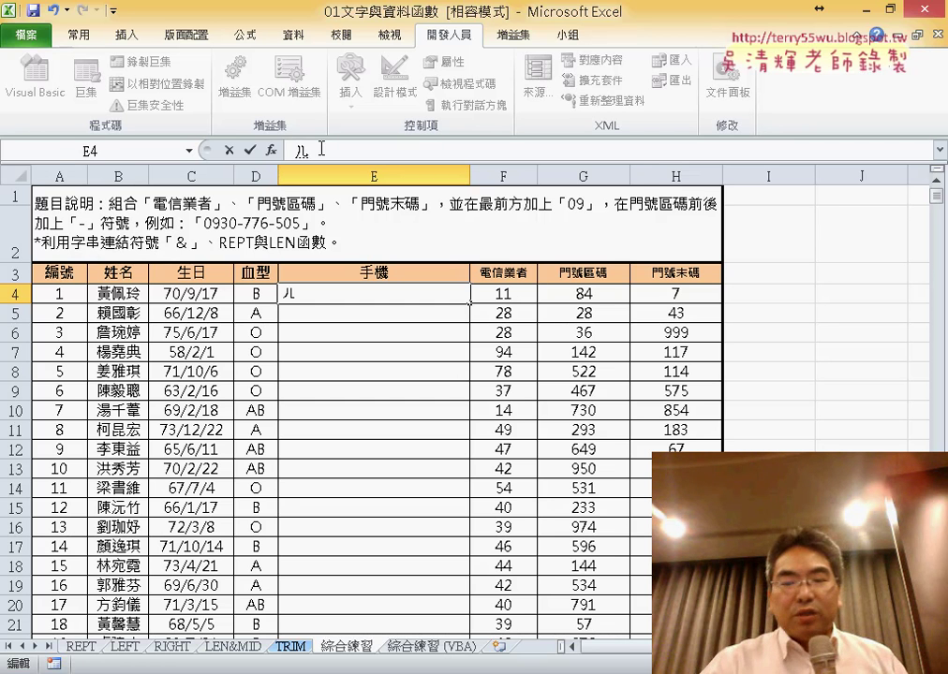
Start E4's formula as ="09"& and add the F4 carrier code, annotating its two digits
{"action": "key", "text": "BackSpace"}
{"action": "type", "text": "=\""}
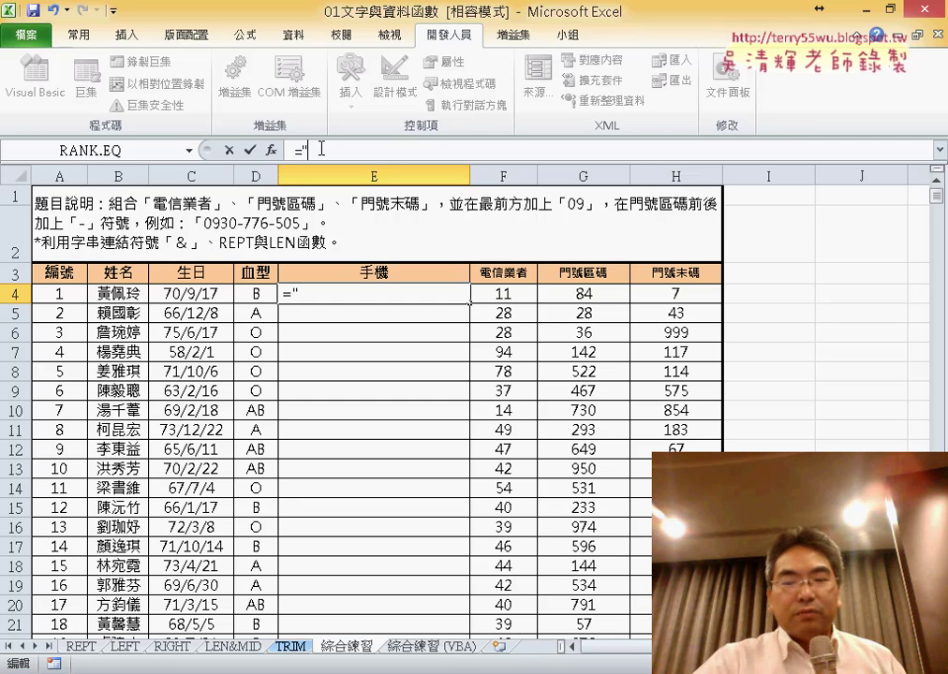
{"action": "type", "text": "09\"&"}
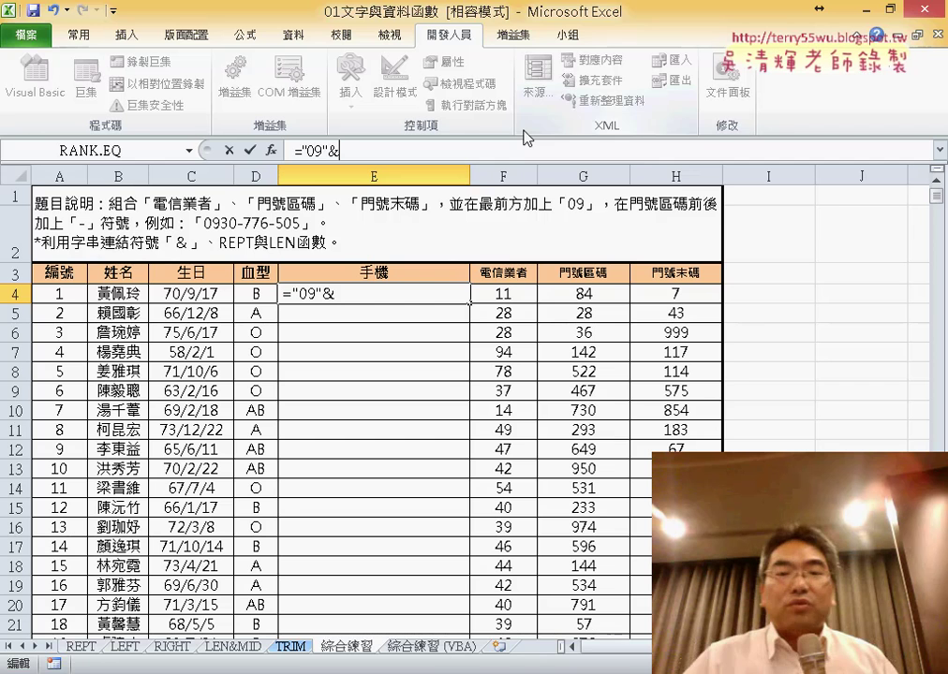
{"action": "left_click", "coordinate": [522, 296]}
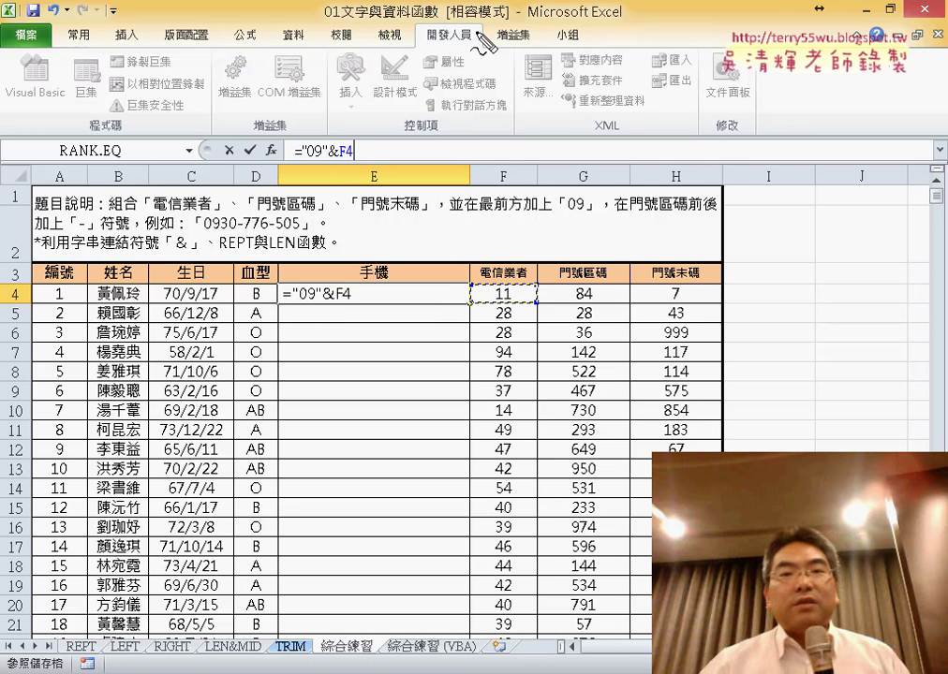
{"action": "left_click_drag", "start_coordinate": [470, 63], "coordinate": [476, 122]}
{"action": "mouse_move", "coordinate": [499, 64]}
{"action": "left_mouse_down"}
{"action": "mouse_move", "coordinate": [507, 119]}
{"action": "mouse_move", "coordinate": [609, 94]}
{"action": "left_mouse_up"}
{"action": "left_click_drag", "start_coordinate": [596, 82], "coordinate": [592, 108]}
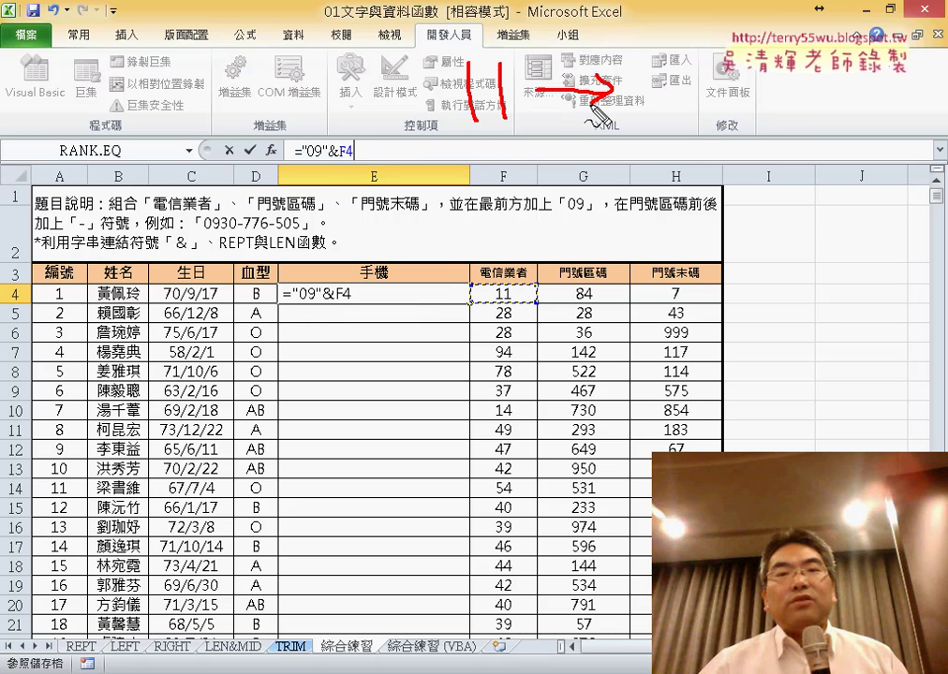
{"action": "mouse_move", "coordinate": [714, 49]}
{"action": "left_mouse_down"}
{"action": "mouse_move", "coordinate": [716, 68]}
{"action": "mouse_move", "coordinate": [676, 122]}
{"action": "mouse_move", "coordinate": [723, 129]}
{"action": "left_mouse_up"}
{"action": "left_click_drag", "start_coordinate": [451, 141], "coordinate": [529, 141]}
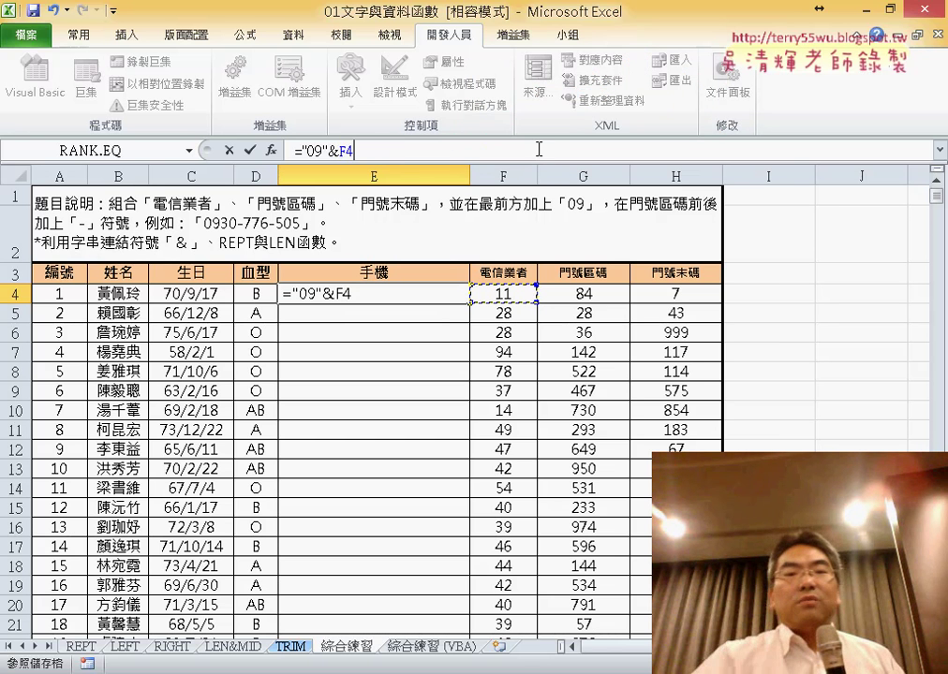
Commit ="09"&F4 so E4 shows 0911, then append another & to the formula
{"action": "left_click", "coordinate": [250, 151]}
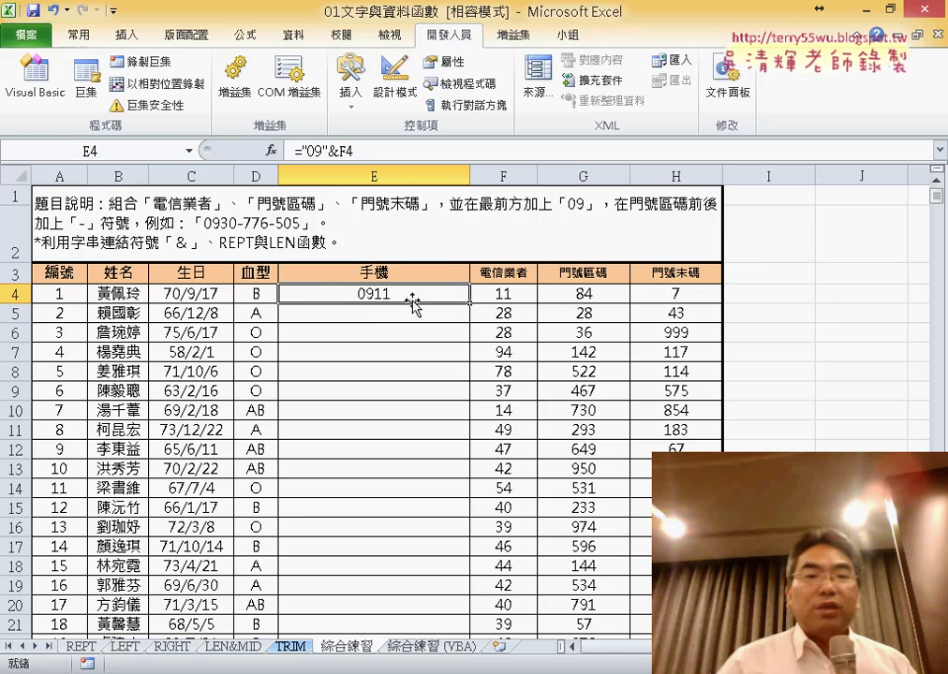
{"action": "left_click", "coordinate": [370, 151]}
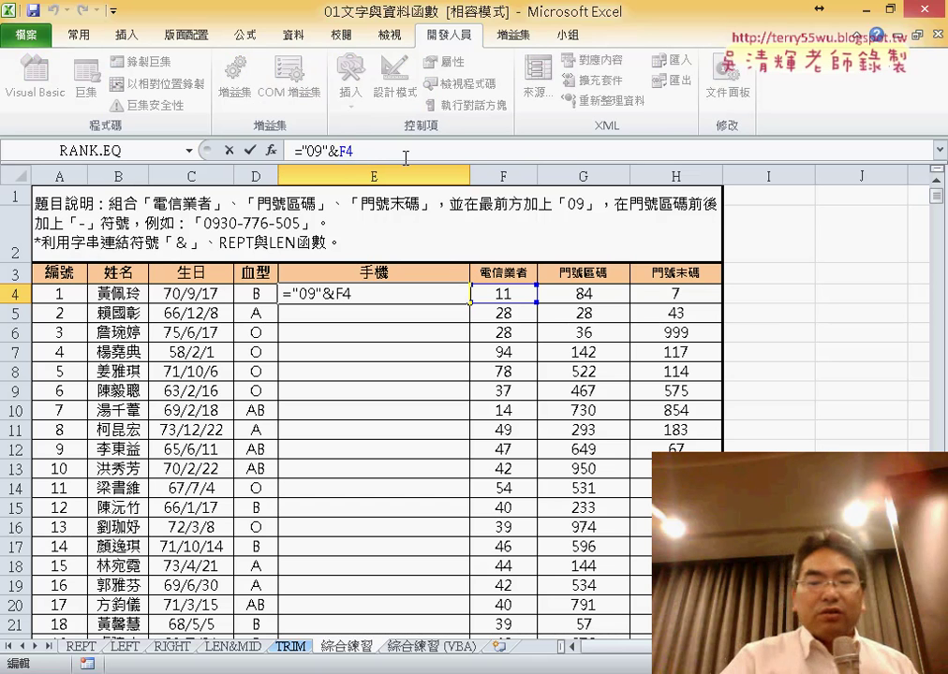
{"action": "type", "text": "&"}
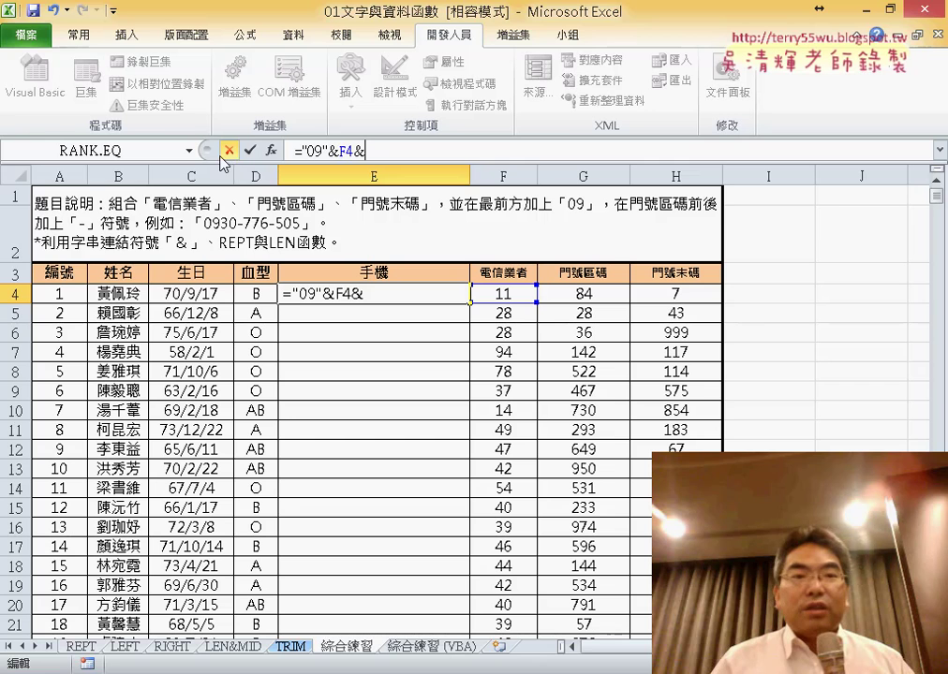
Annotate the recent-function list and formula insertion point as routes to add a function
{"action": "left_click", "coordinate": [189, 151]}
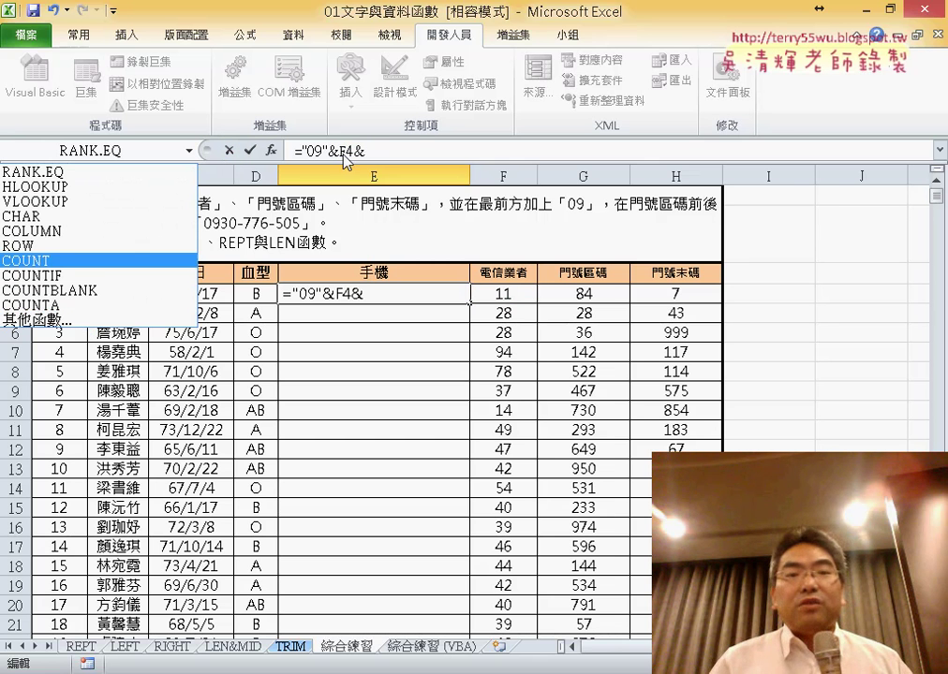
{"action": "left_click", "coordinate": [405, 157]}
{"action": "left_click_drag", "start_coordinate": [406, 154], "coordinate": [316, 155]}
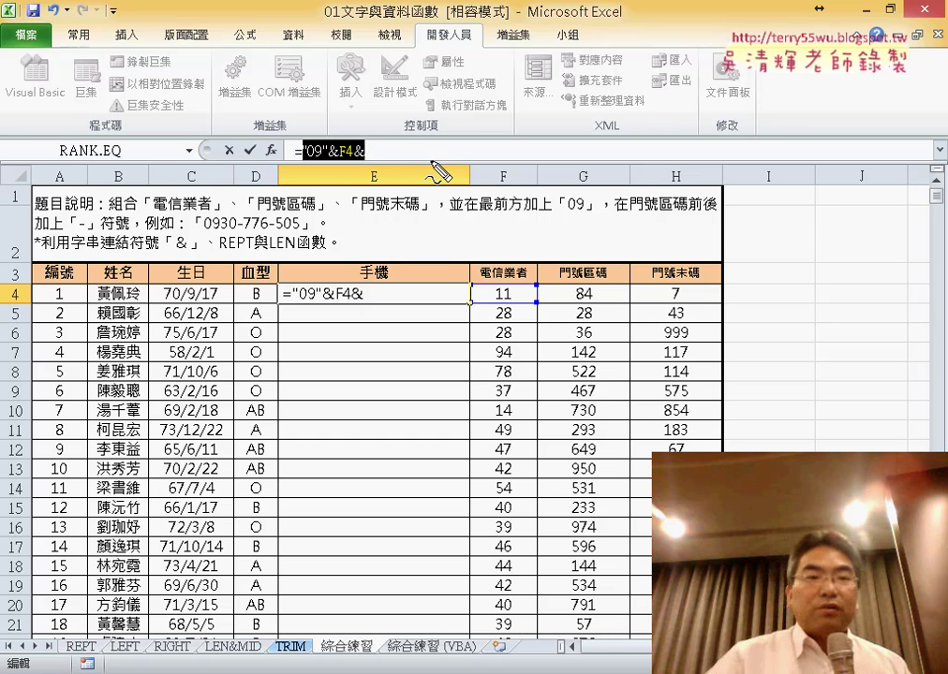
{"action": "left_click_drag", "start_coordinate": [275, 159], "coordinate": [448, 139]}
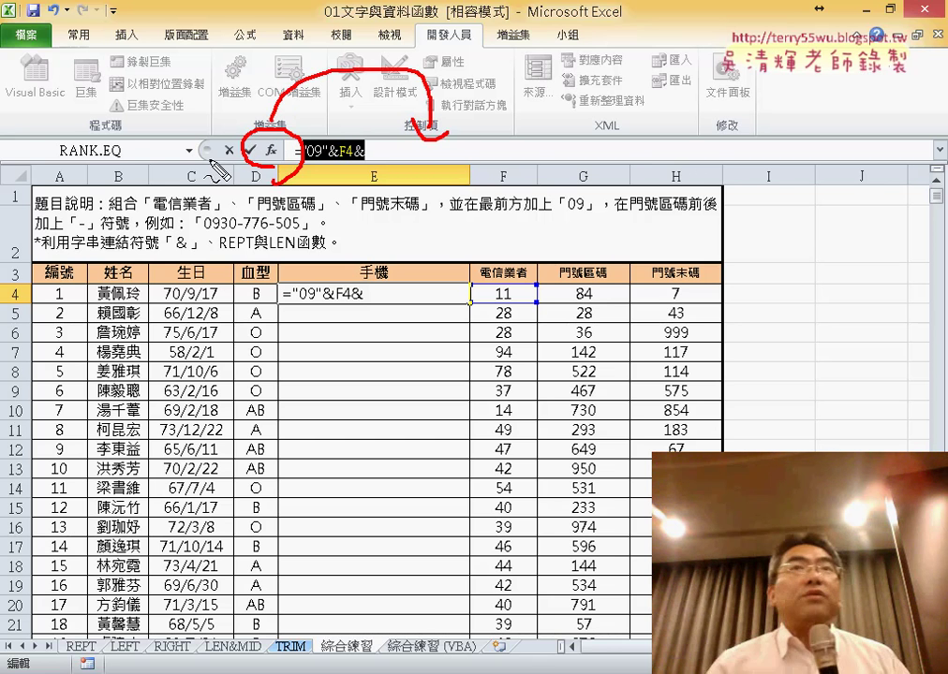
{"action": "mouse_move", "coordinate": [149, 122]}
{"action": "left_mouse_down"}
{"action": "mouse_move", "coordinate": [178, 176]}
{"action": "mouse_move", "coordinate": [214, 157]}
{"action": "left_mouse_up"}
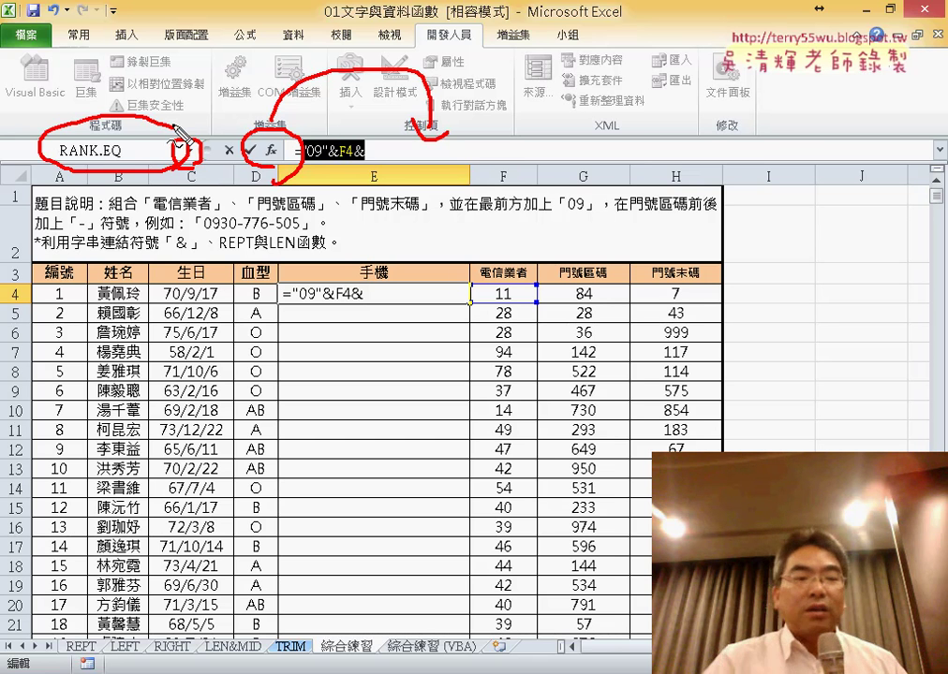
{"action": "key", "text": "Escape"}
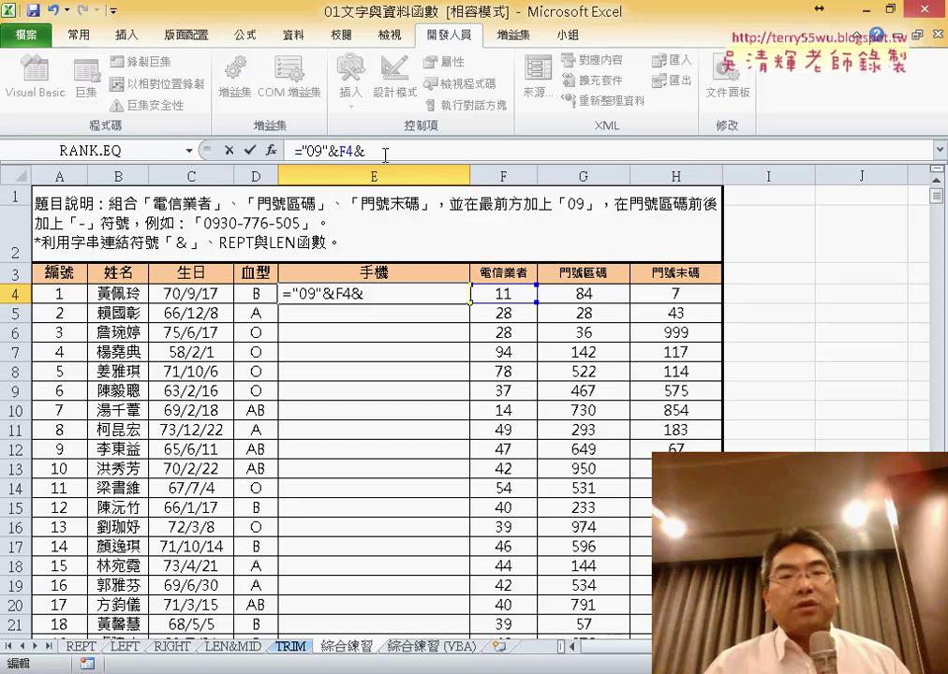
Insert the REPT function from the Text category through More Functions
{"action": "left_click", "coordinate": [190, 150]}
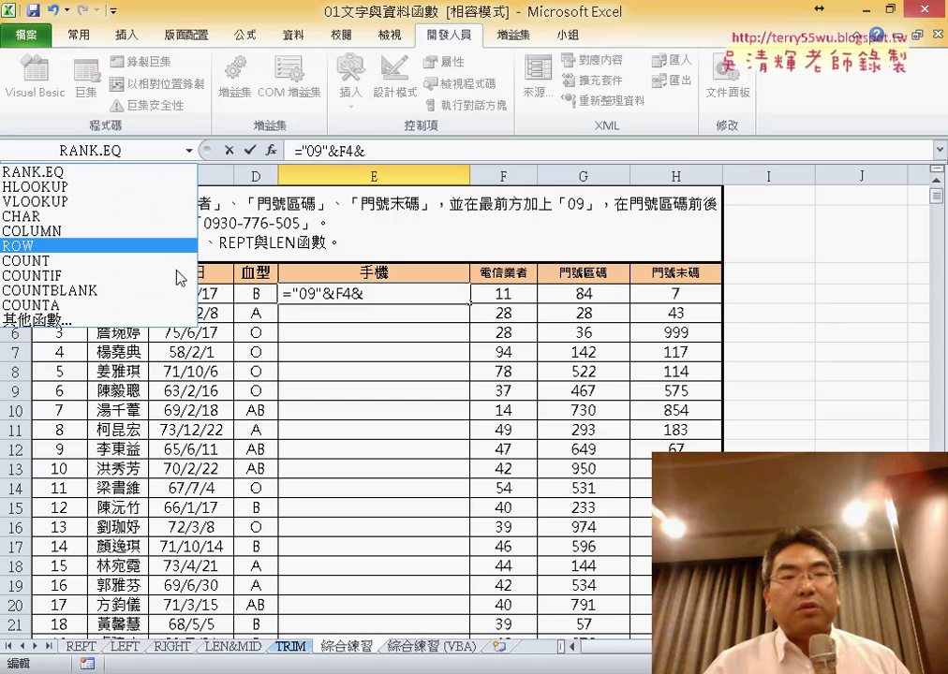
{"action": "left_click", "coordinate": [150, 321]}
{"action": "left_click", "coordinate": [453, 114]}
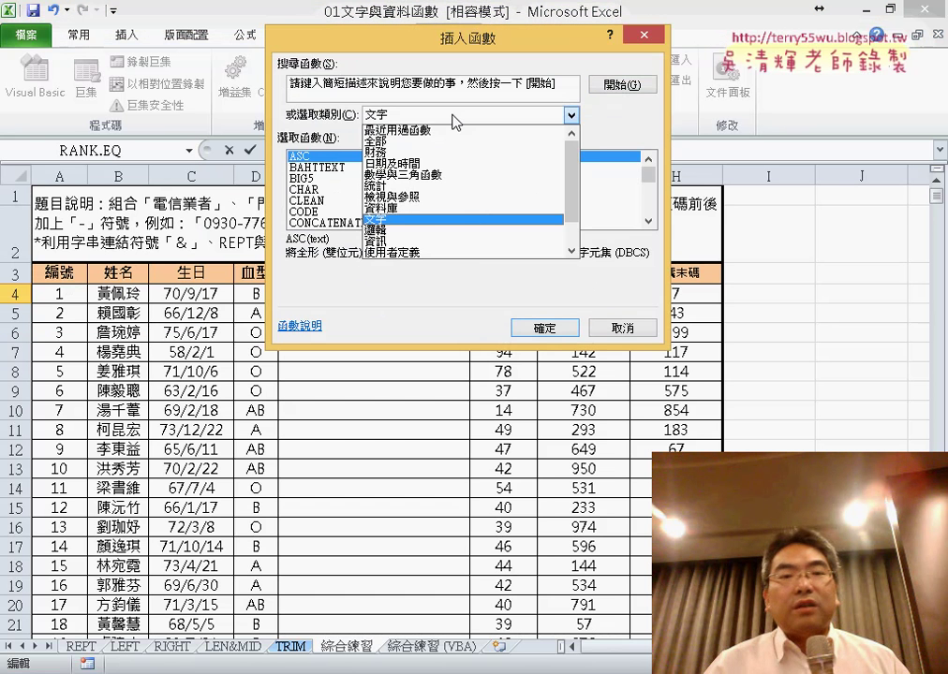
{"action": "left_click", "coordinate": [452, 115]}
{"action": "left_click_drag", "start_coordinate": [650, 178], "coordinate": [652, 204]}
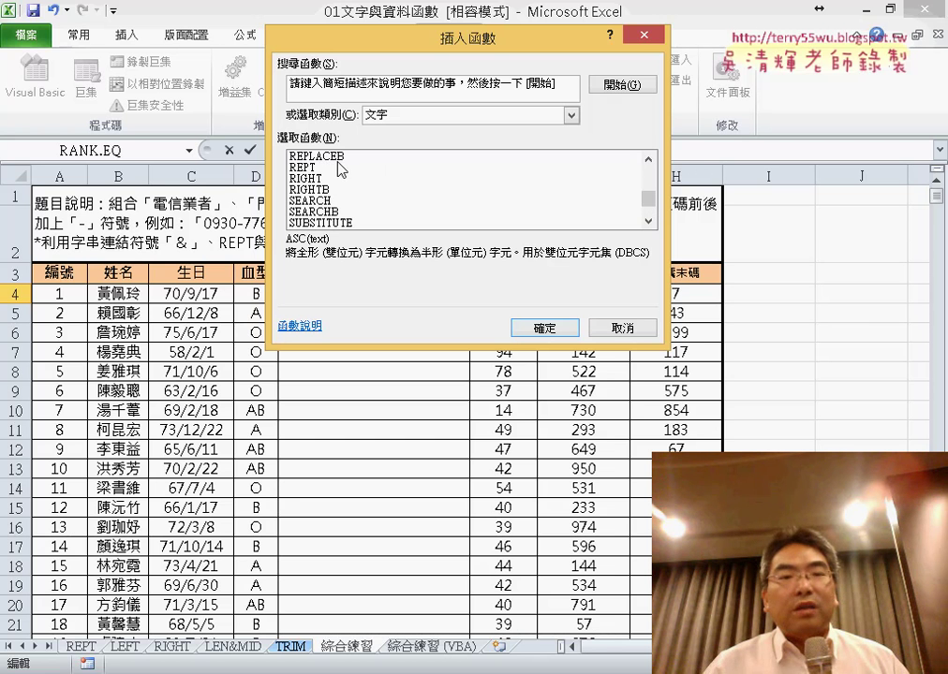
{"action": "left_click", "coordinate": [317, 166]}
{"action": "left_click", "coordinate": [544, 328]}
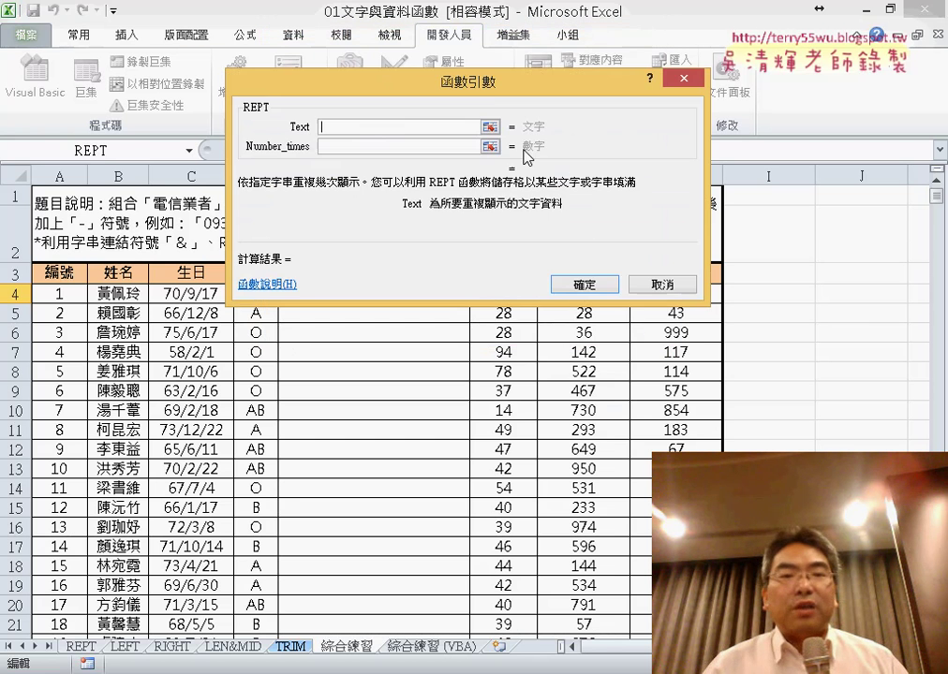
Set REPT's Text argument to "0"
{"action": "left_click_drag", "start_coordinate": [488, 101], "coordinate": [593, 360]}
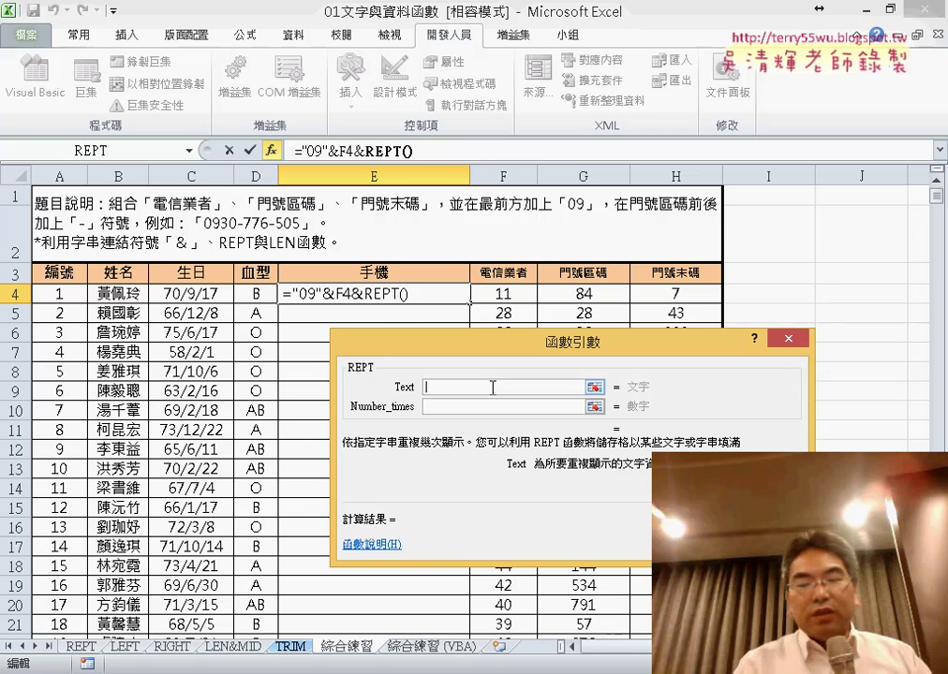
{"action": "type", "text": "\""}
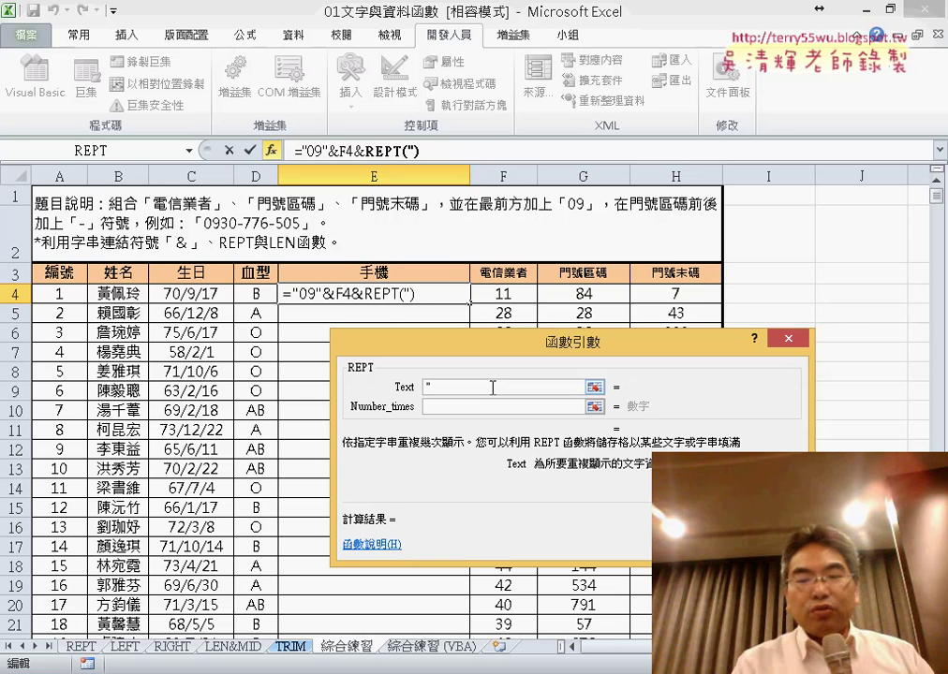
{"action": "type", "text": "0\""}
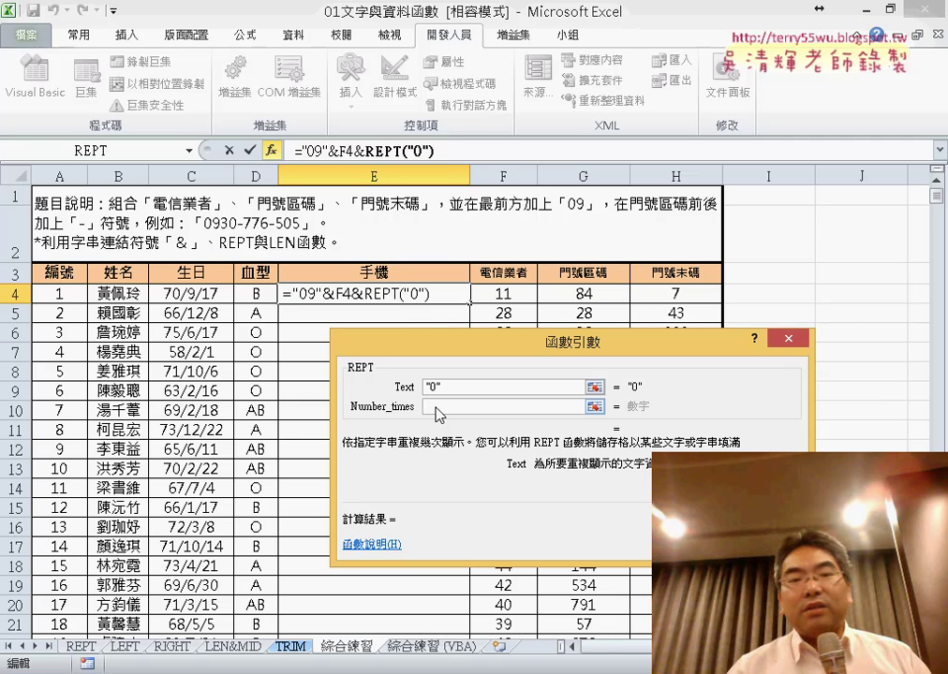
{"action": "left_click", "coordinate": [435, 409]}
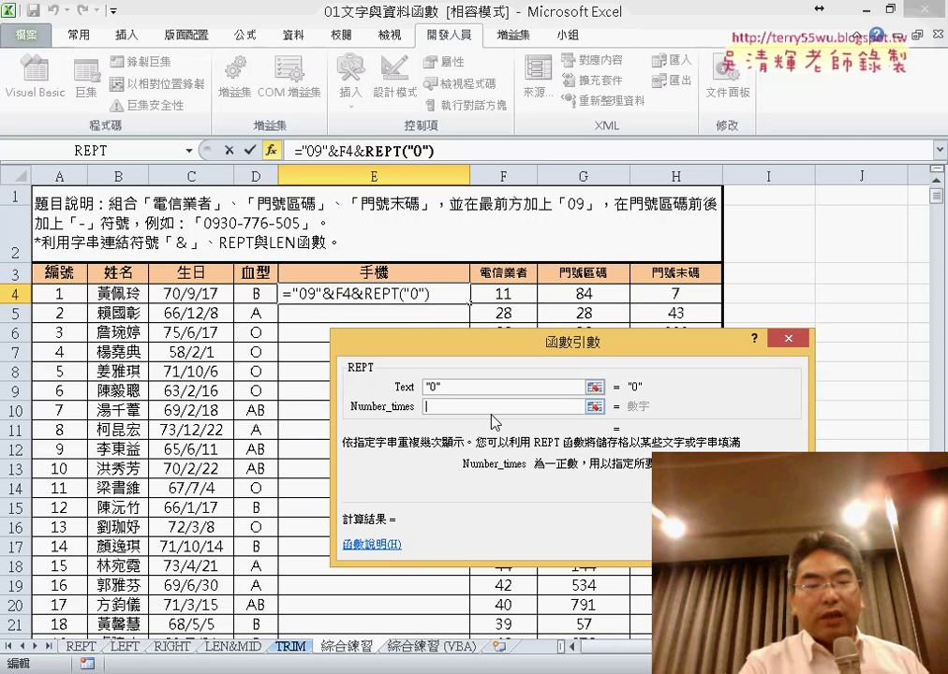
Set Number_times to 3-LEN(G4) and commit, so E4 displays 09110
{"action": "type", "text": "3"}
{"action": "type", "text": "-le"}
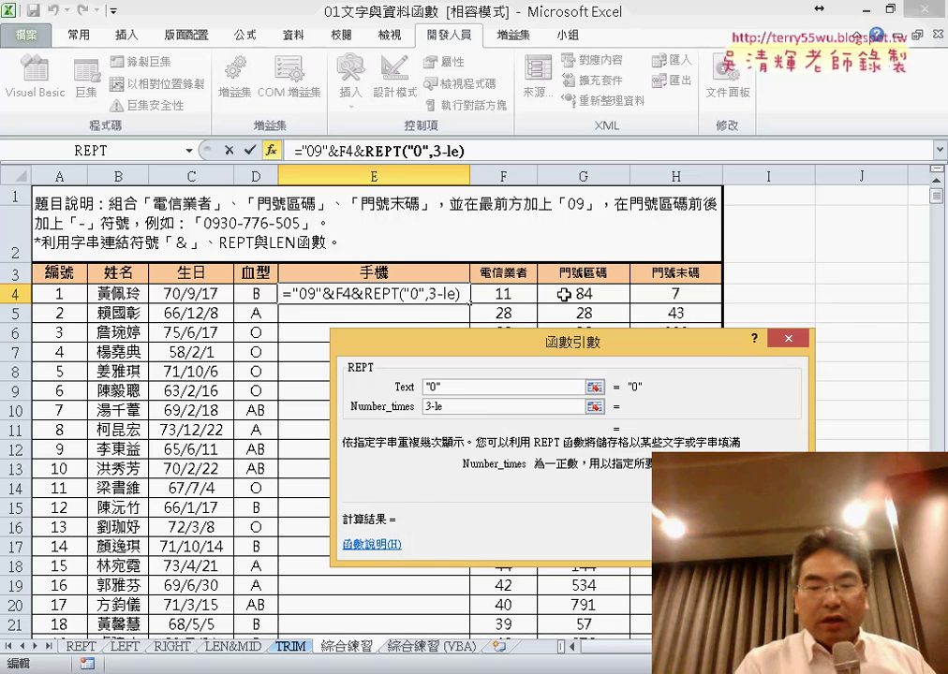
{"action": "type", "text": "("}
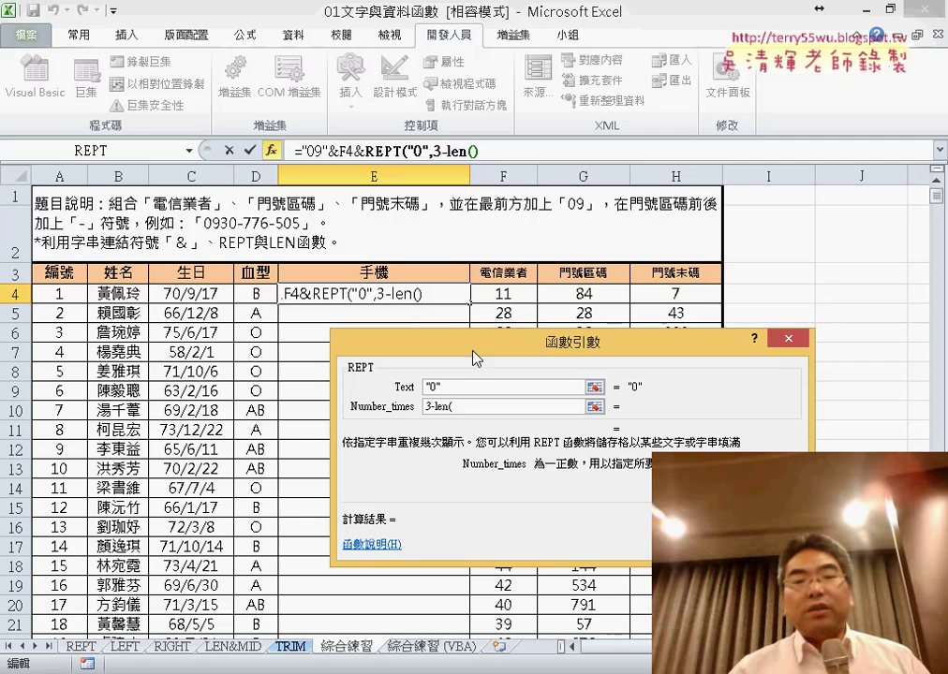
{"action": "left_click", "coordinate": [604, 296]}
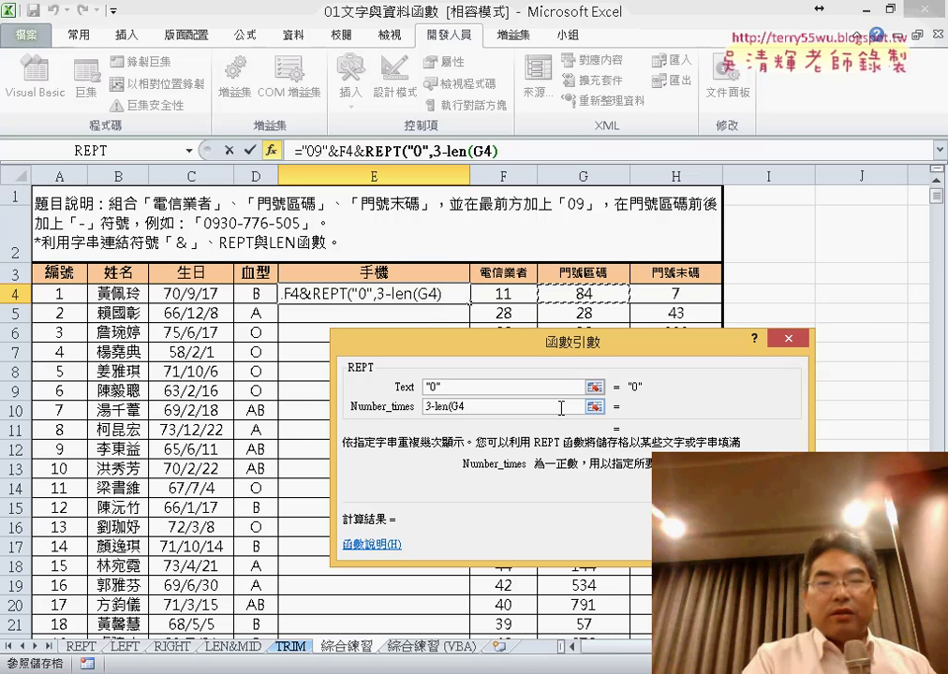
{"action": "type", "text": ")"}
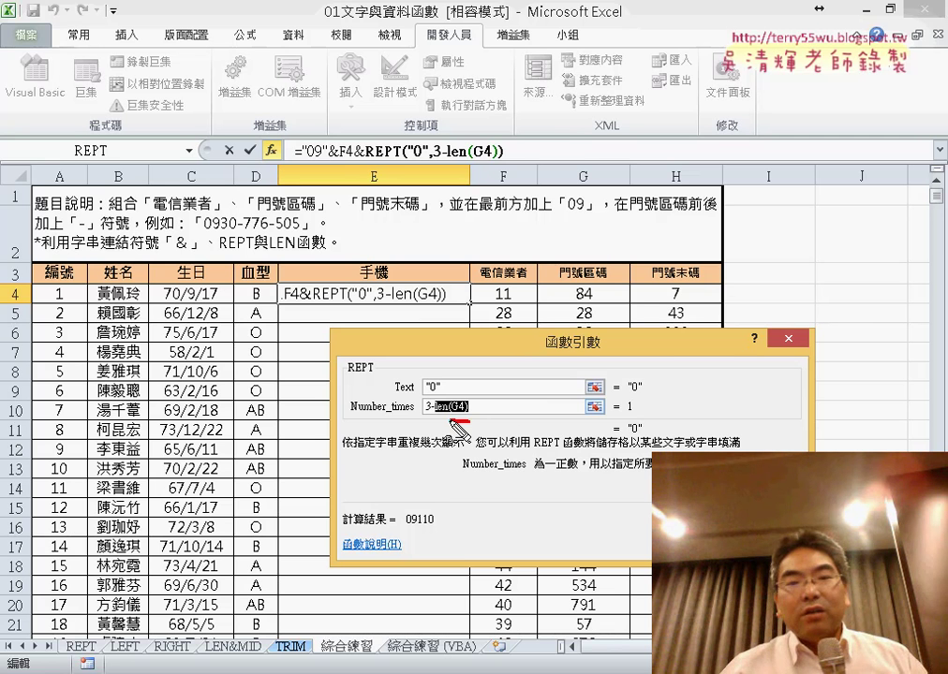
{"action": "left_click_drag", "start_coordinate": [426, 410], "coordinate": [468, 409]}
{"action": "left_click_drag", "start_coordinate": [601, 271], "coordinate": [587, 315]}
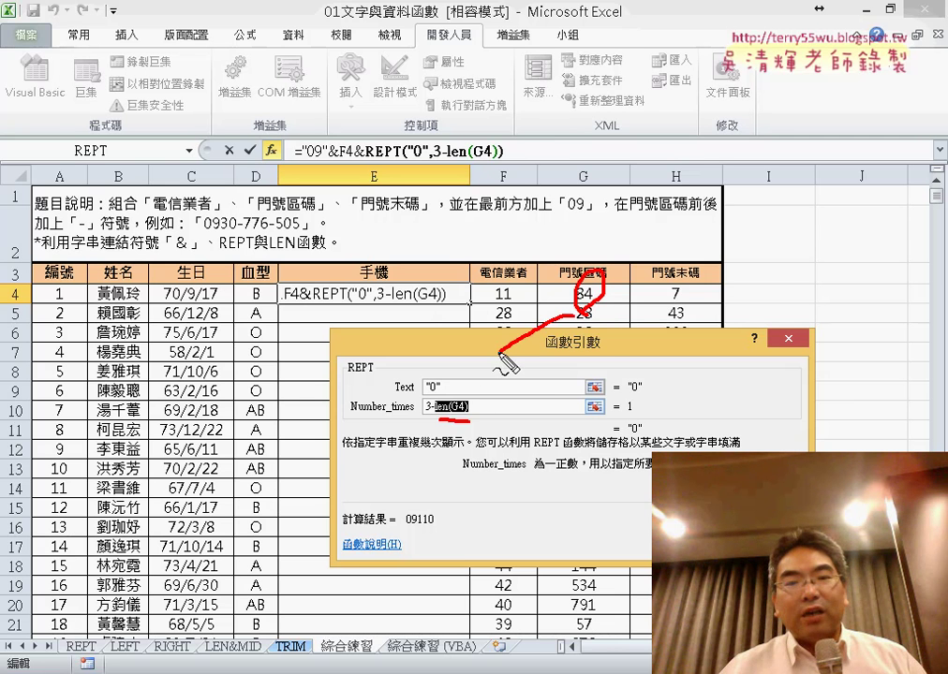
{"action": "mouse_move", "coordinate": [570, 316]}
{"action": "left_mouse_down"}
{"action": "mouse_move", "coordinate": [473, 384]}
{"action": "mouse_move", "coordinate": [463, 413]}
{"action": "left_mouse_up"}
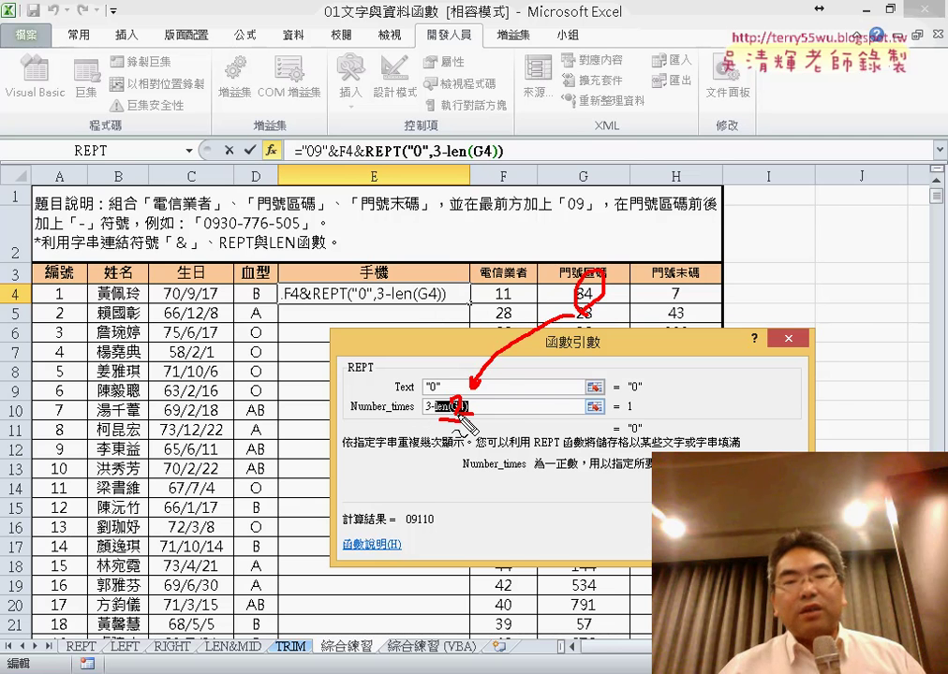
{"action": "left_click_drag", "start_coordinate": [618, 410], "coordinate": [634, 409]}
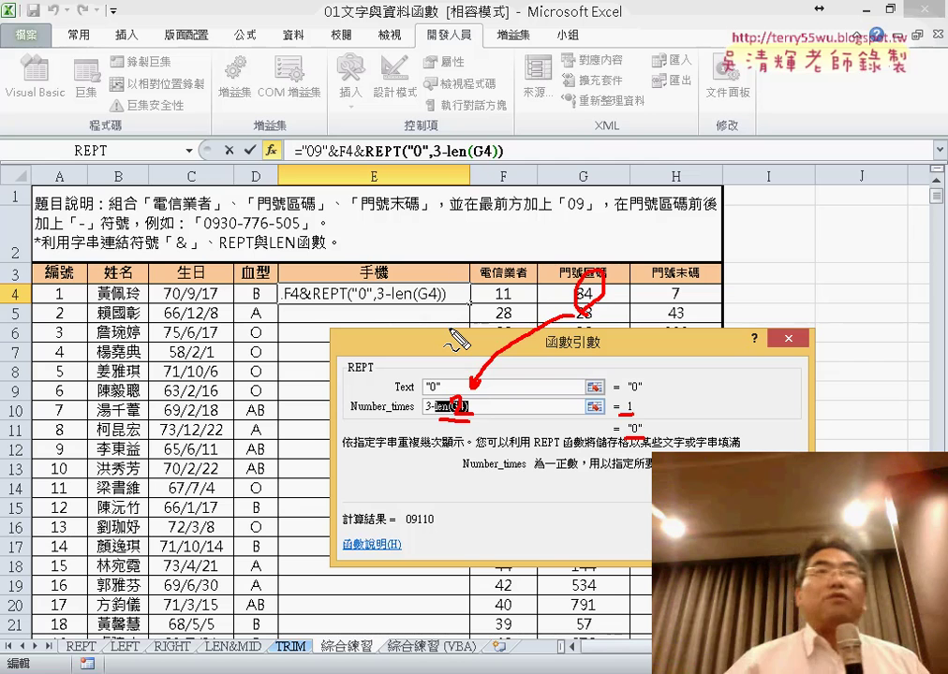
{"action": "key", "text": "Escape"}
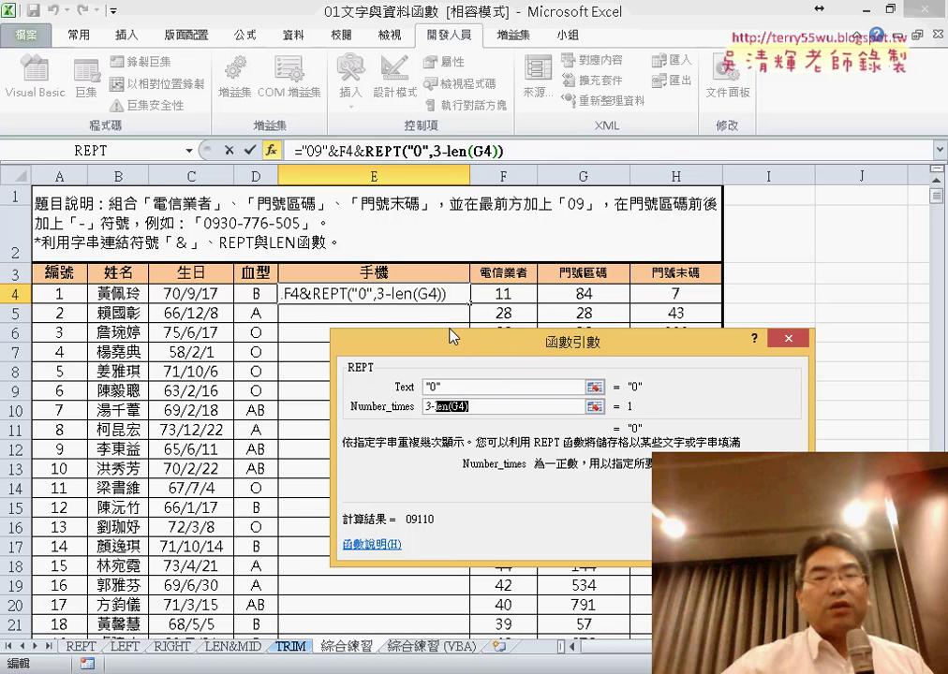
{"action": "key", "text": "Return"}
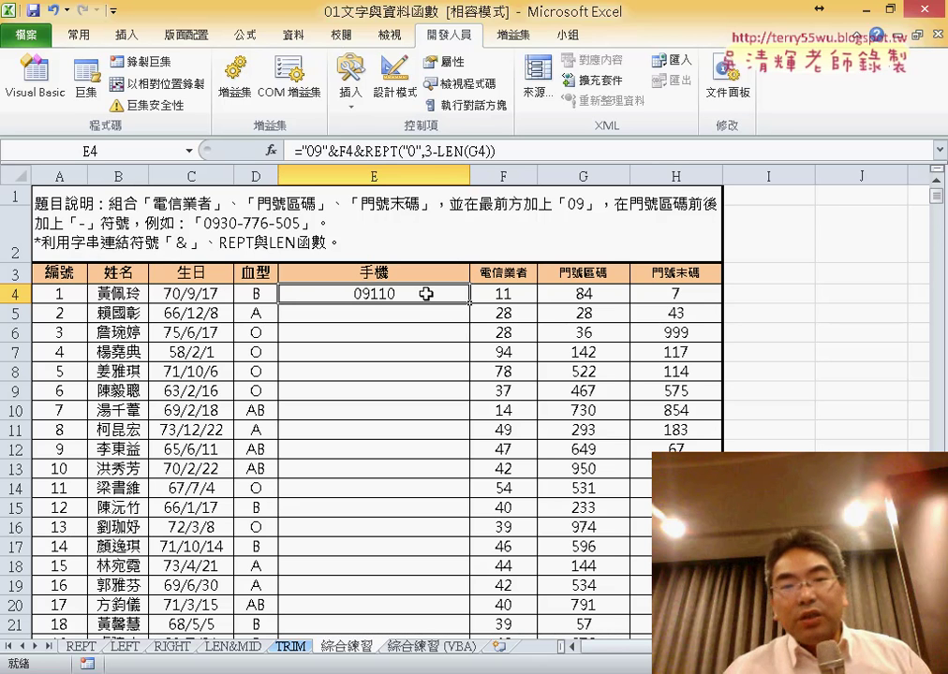
Insert "-"& after &F4& in E4's formula so the cell reads 0911-0
{"action": "left_click", "coordinate": [367, 150]}
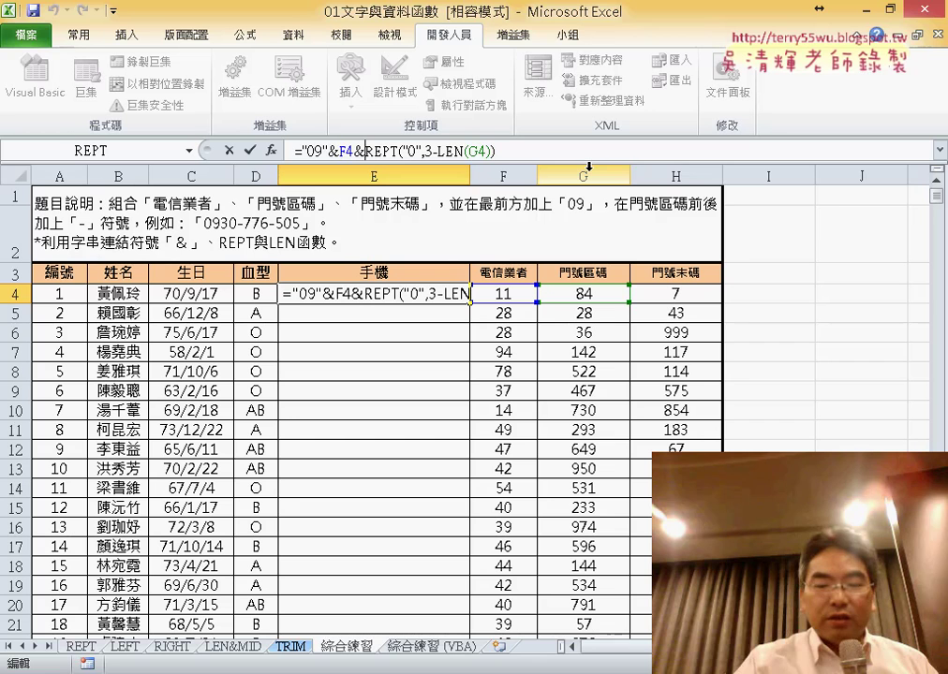
{"action": "type", "text": "\""}
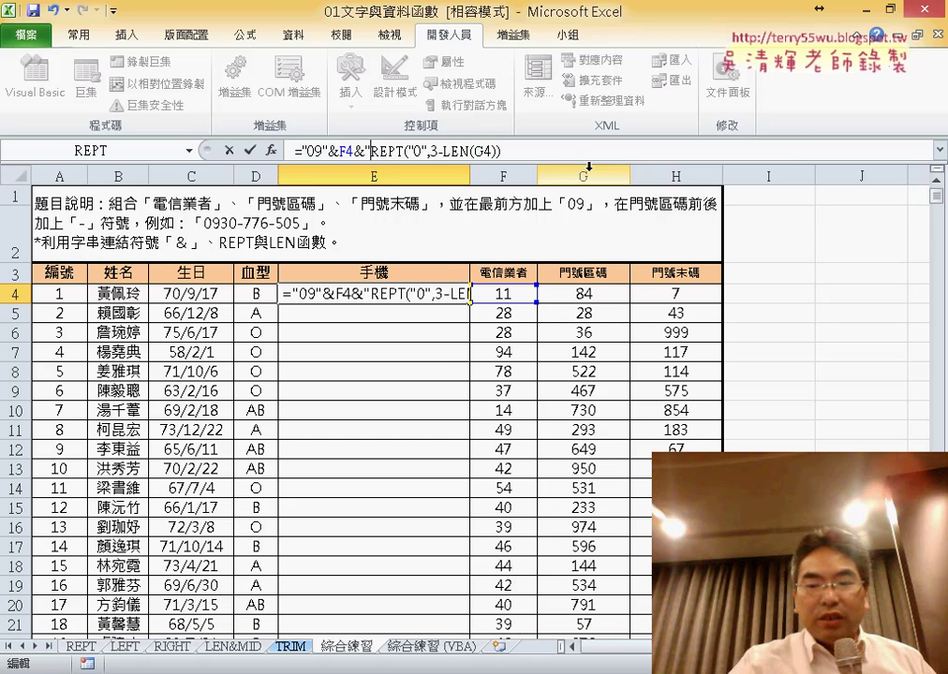
{"action": "type", "text": "-"}
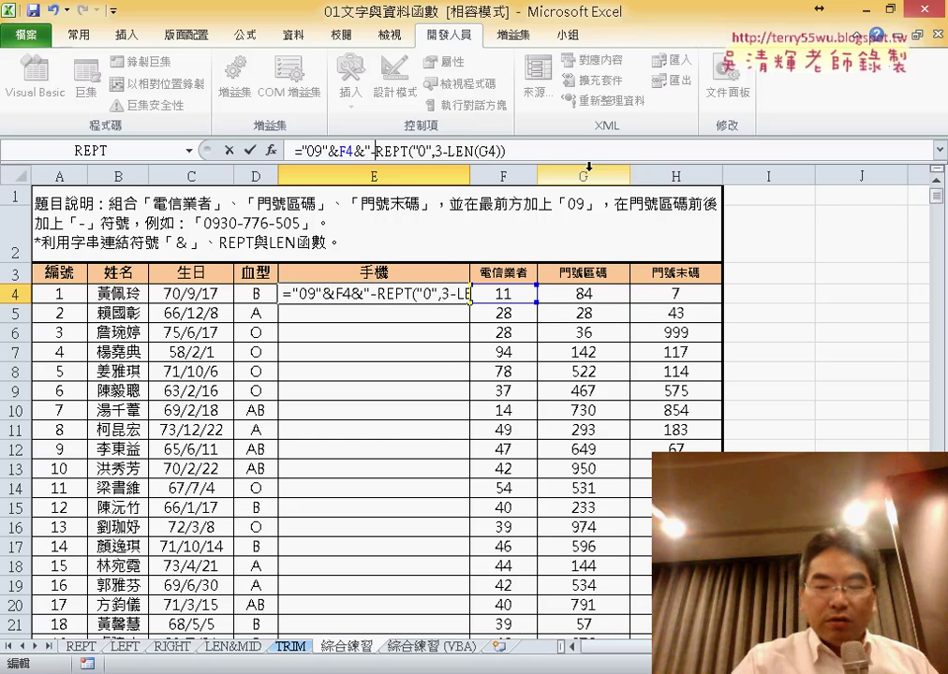
{"action": "type", "text": "\"&"}
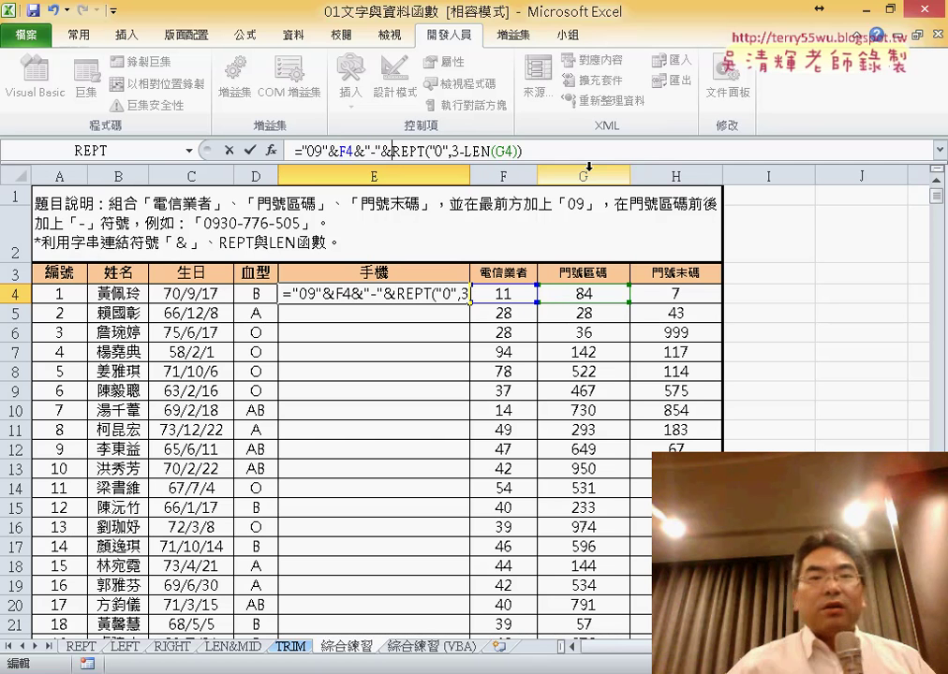
{"action": "left_click", "coordinate": [250, 150]}
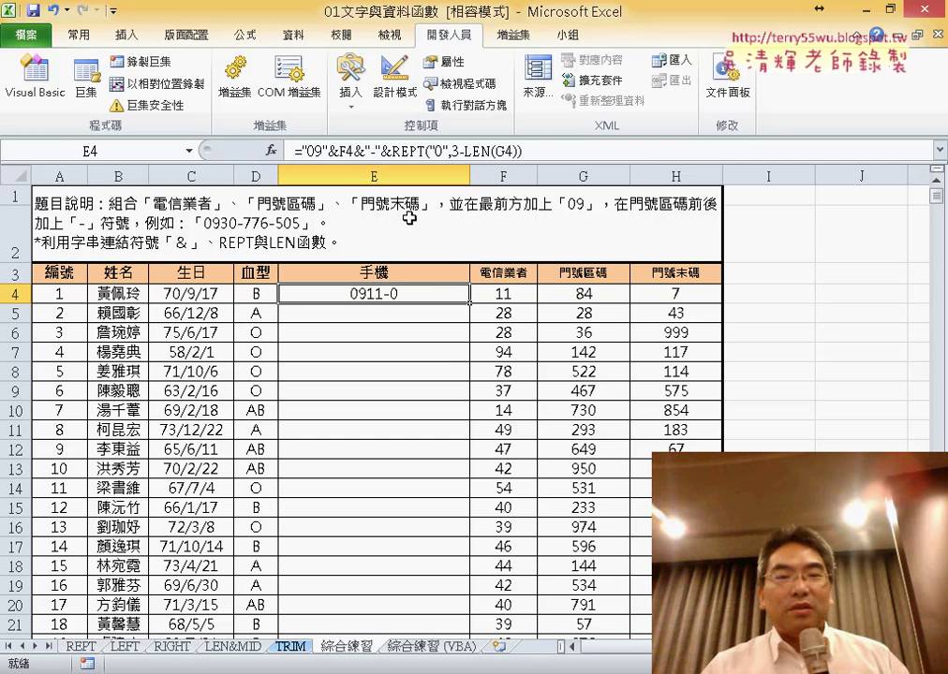
Append &G4 to E4's formula so the cell displays 0911-084
{"action": "left_click", "coordinate": [553, 147]}
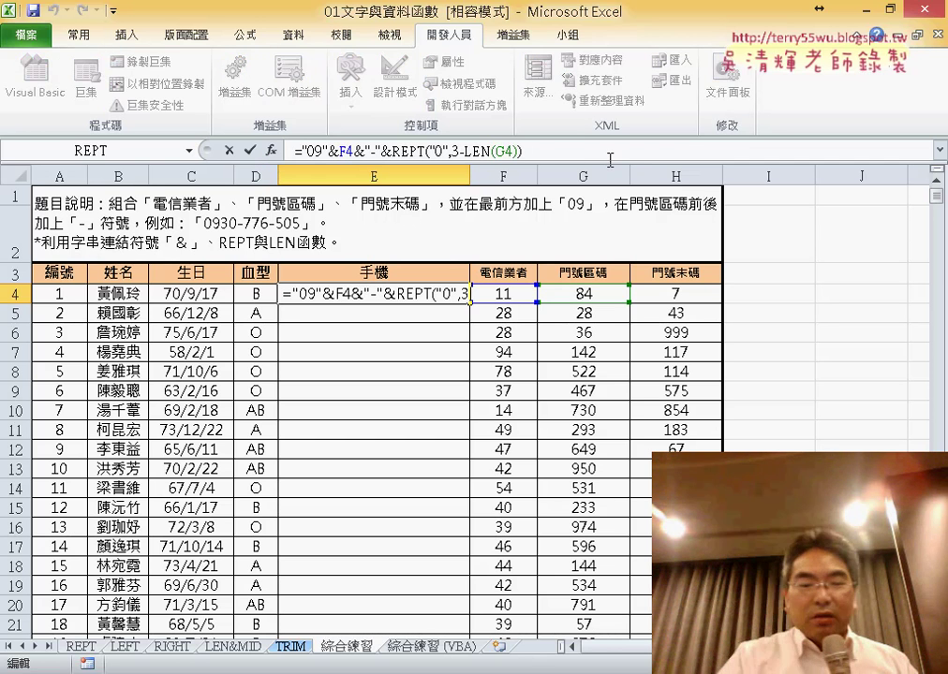
{"action": "type", "text": "&"}
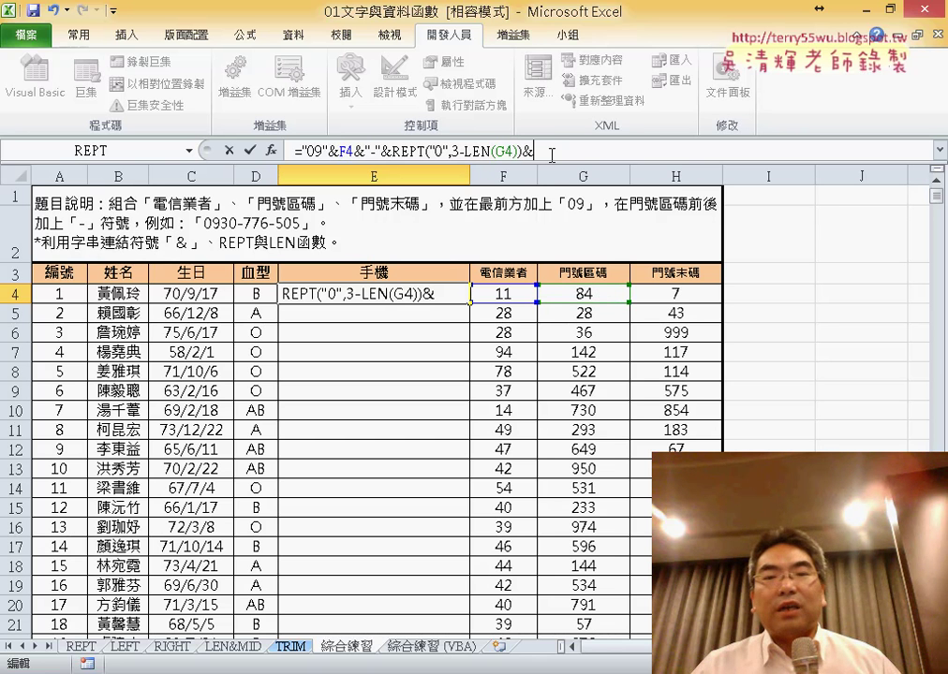
{"action": "left_click", "coordinate": [590, 294]}
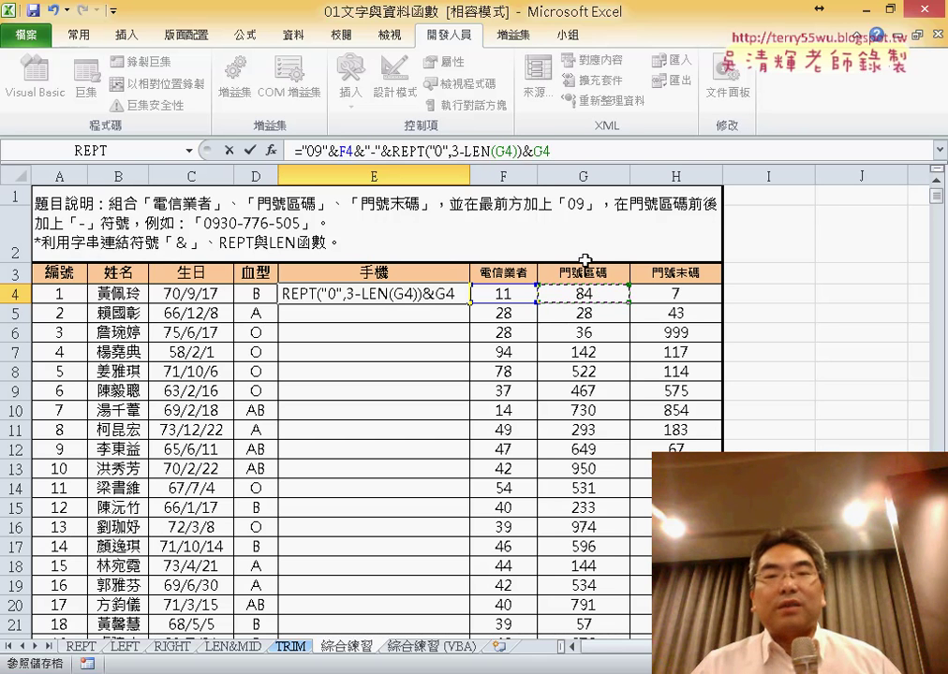
{"action": "left_click", "coordinate": [250, 150]}
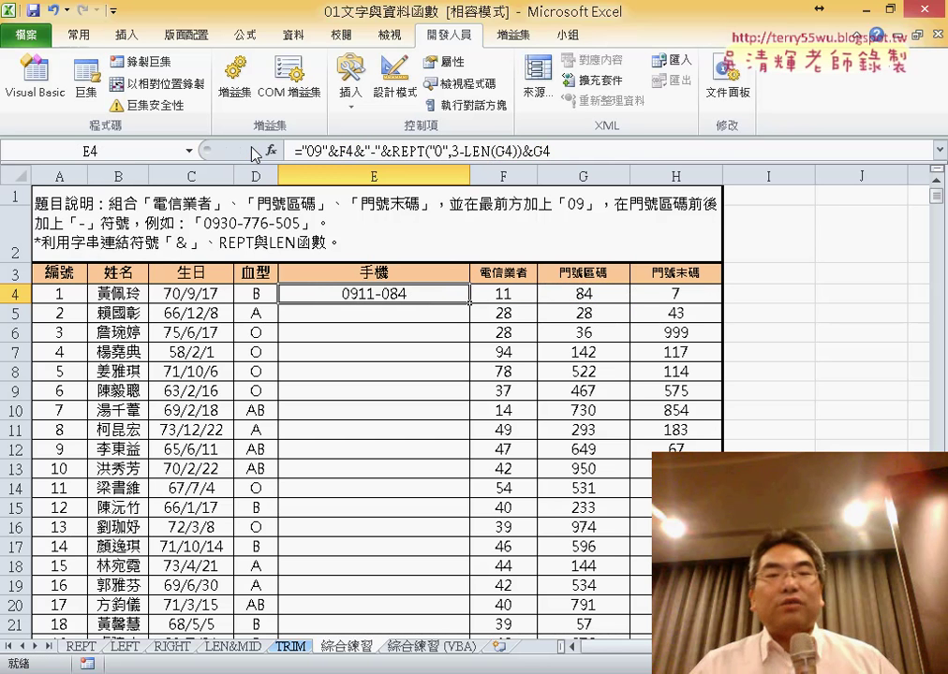
Select the &"-"&REPT("0",3-LEN(G4))&G4 portion of the formula for reuse
{"action": "left_click", "coordinate": [384, 150]}
{"action": "left_click_drag", "start_coordinate": [392, 150], "coordinate": [518, 150]}
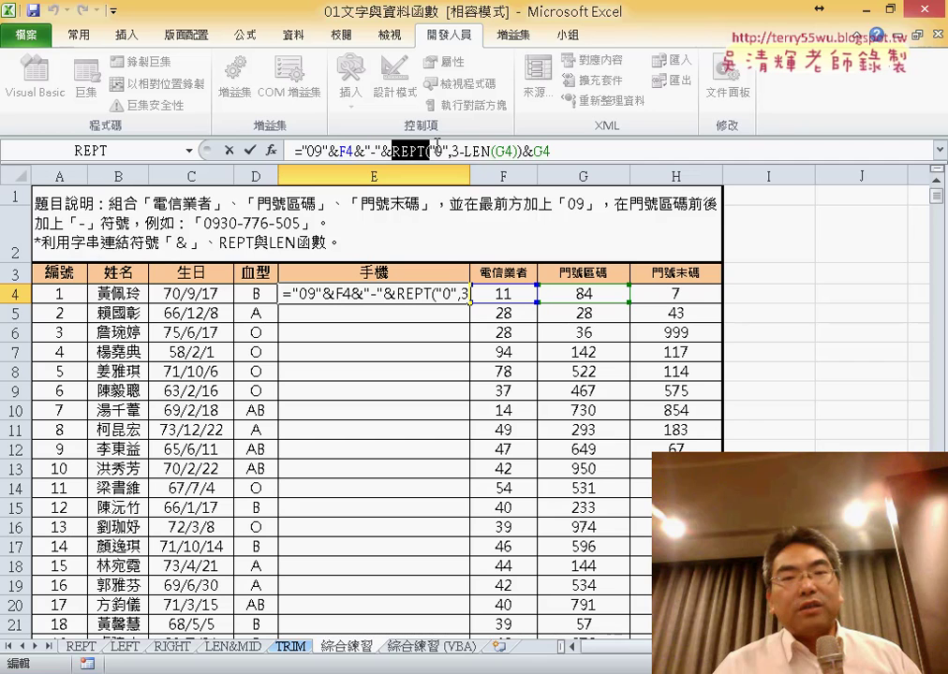
{"action": "double_click", "coordinate": [541, 151]}
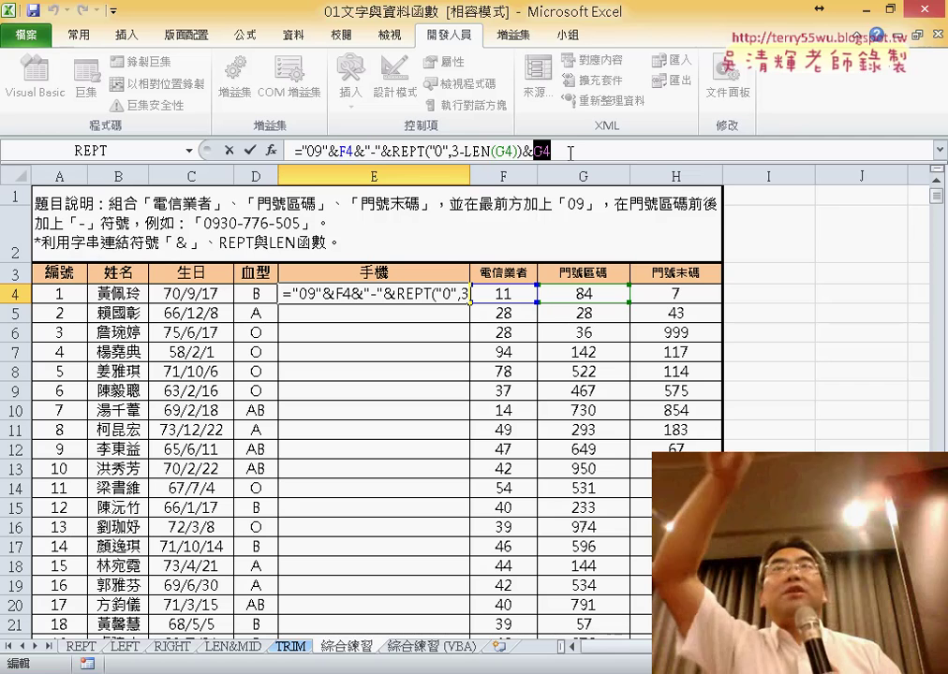
{"action": "left_click", "coordinate": [249, 150]}
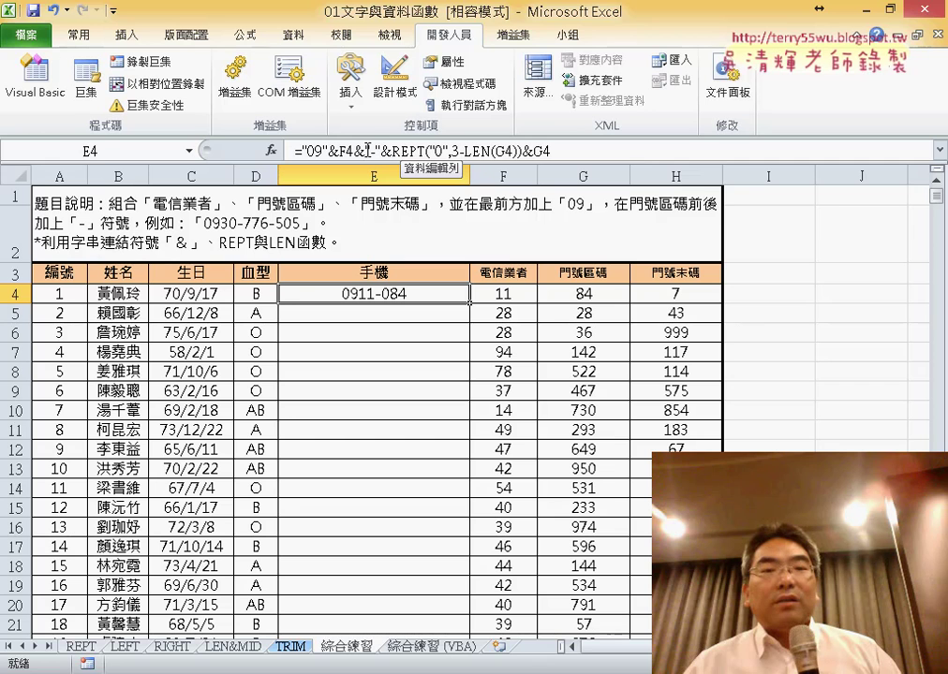
{"action": "left_click_drag", "start_coordinate": [356, 150], "coordinate": [546, 151]}
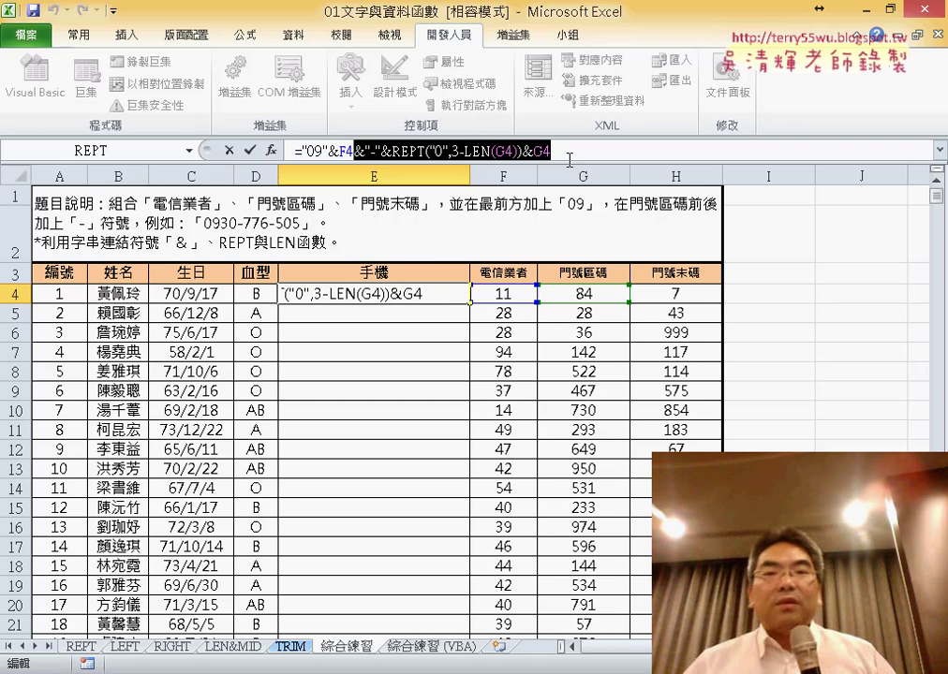
Paste the dash-padding-area part at the end, change its G4 references to H4, and fill down
{"action": "left_click", "coordinate": [593, 152]}
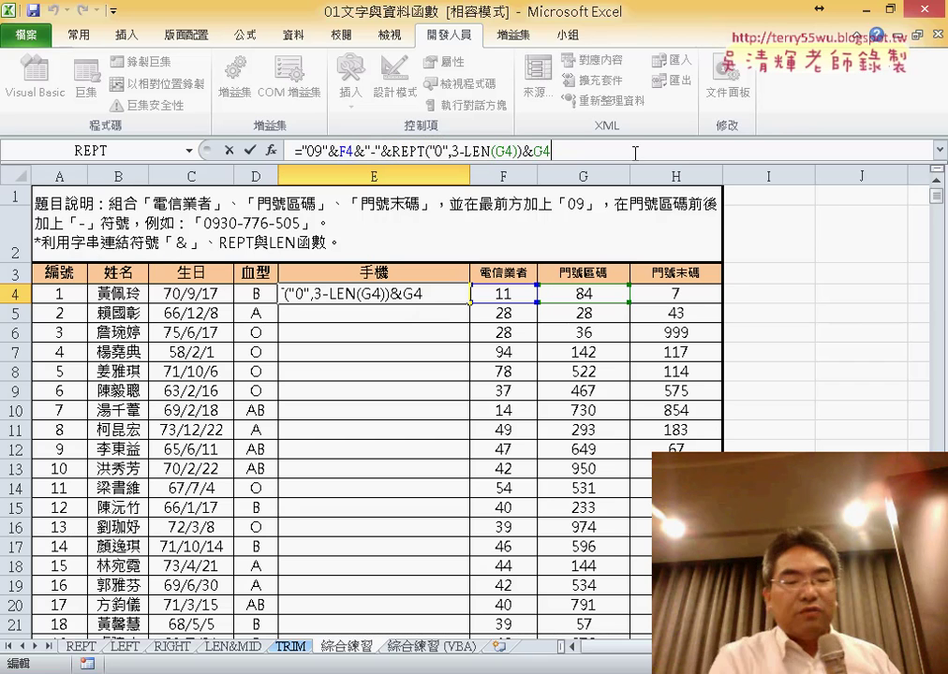
{"action": "key", "text": "ctrl+v"}
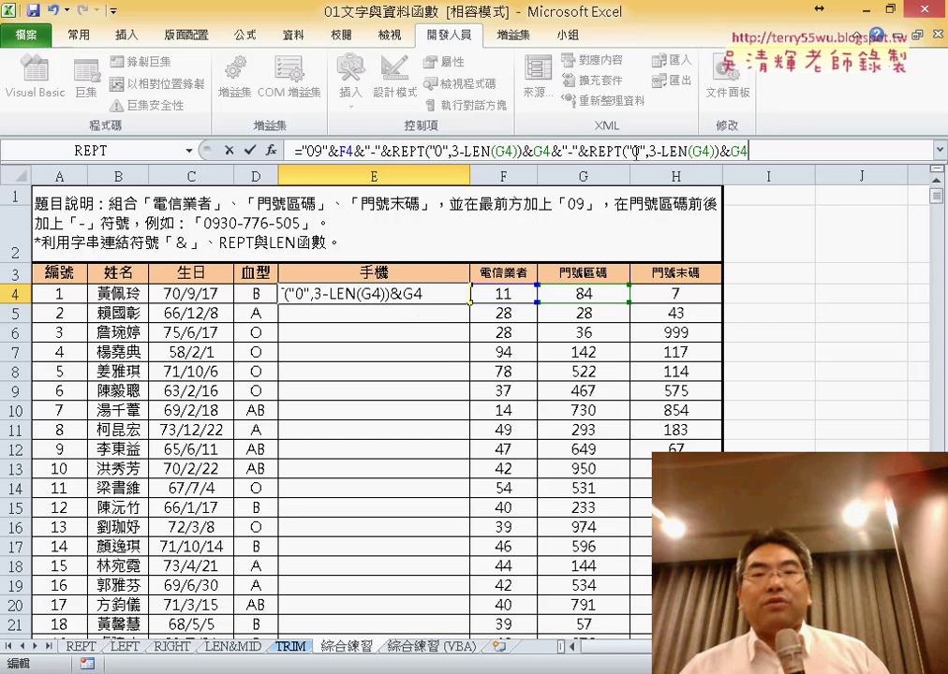
{"action": "double_click", "coordinate": [708, 151]}
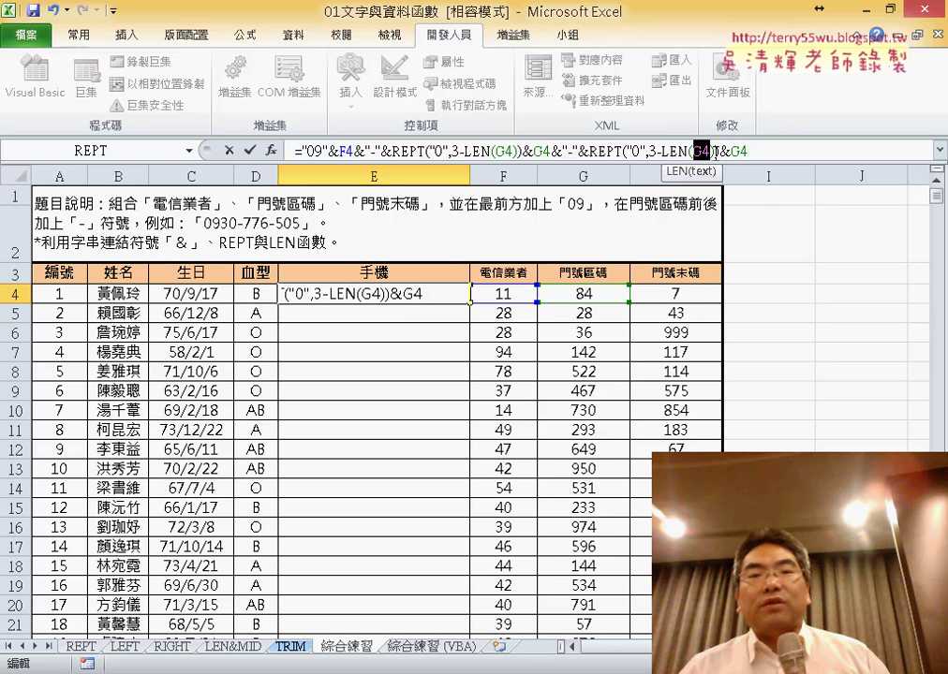
{"action": "left_click", "coordinate": [695, 293]}
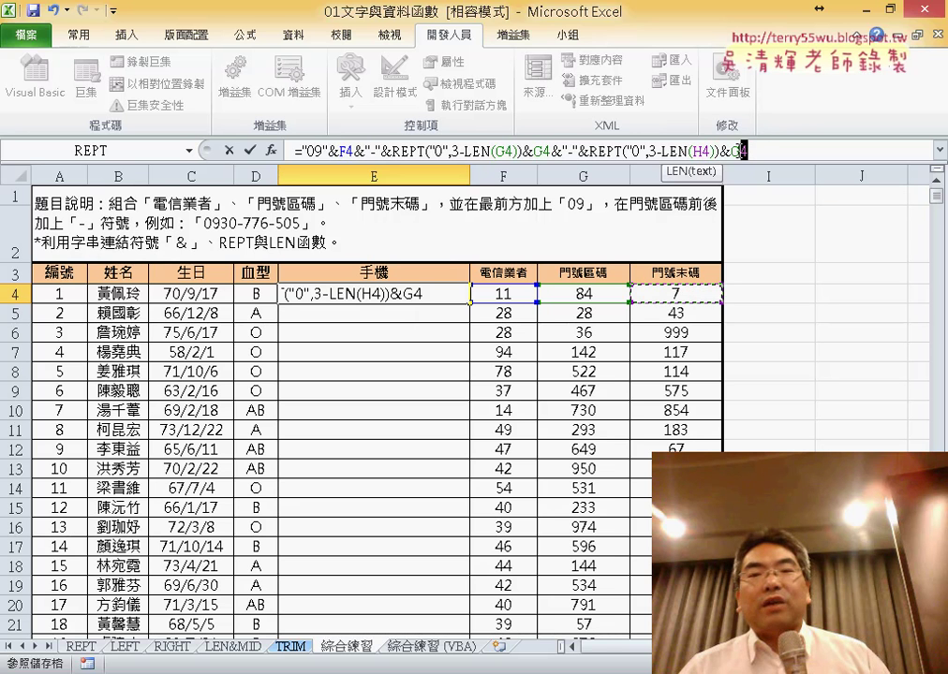
{"action": "double_click", "coordinate": [736, 151]}
{"action": "left_click", "coordinate": [678, 294]}
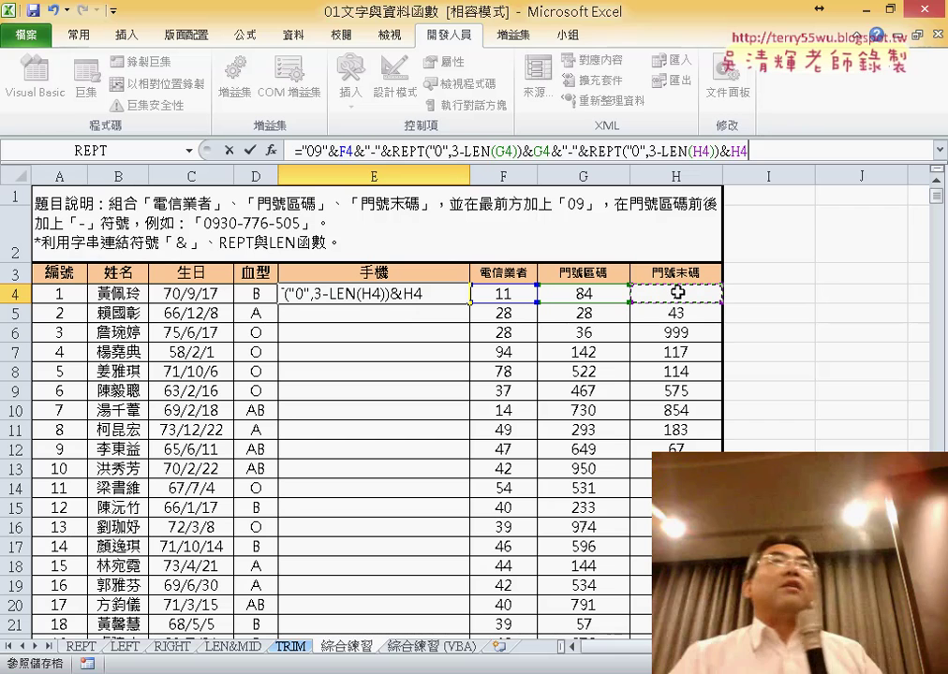
{"action": "left_click", "coordinate": [249, 150]}
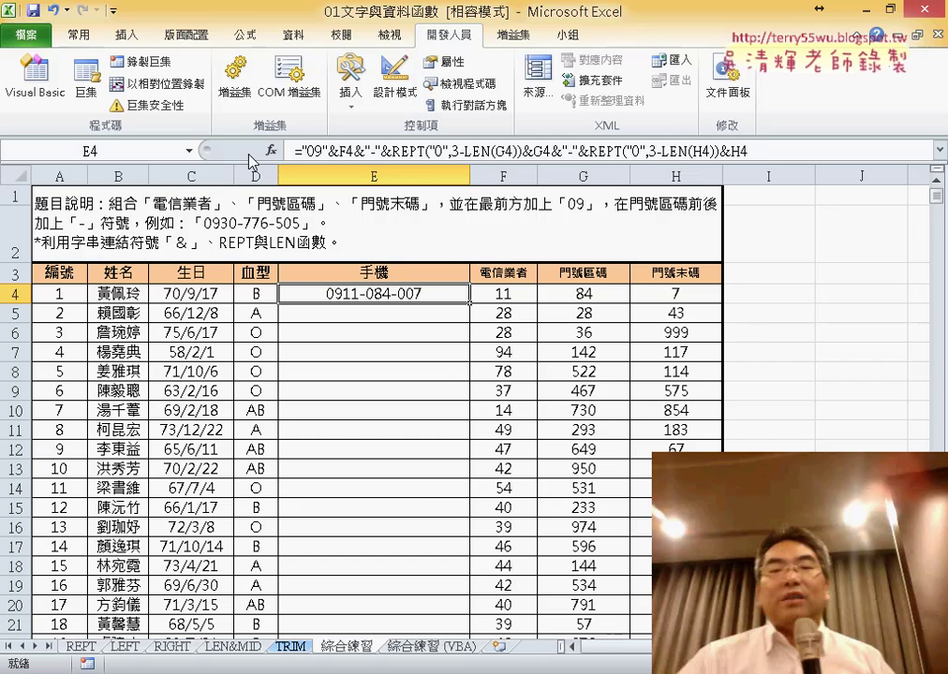
{"action": "double_click", "coordinate": [469, 302]}
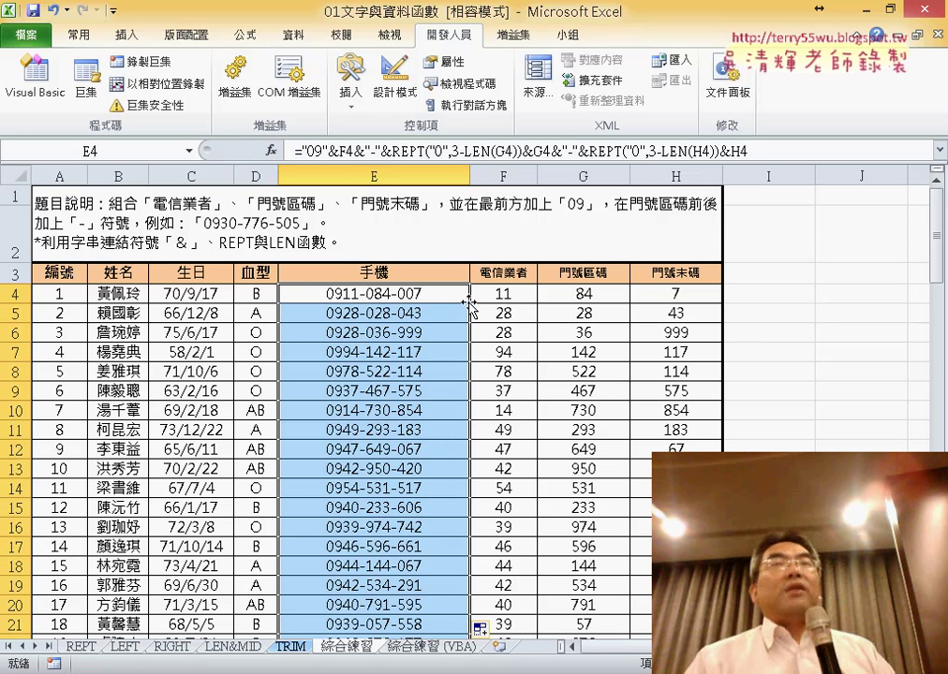
{"action": "key", "text": "ctrl+z"}
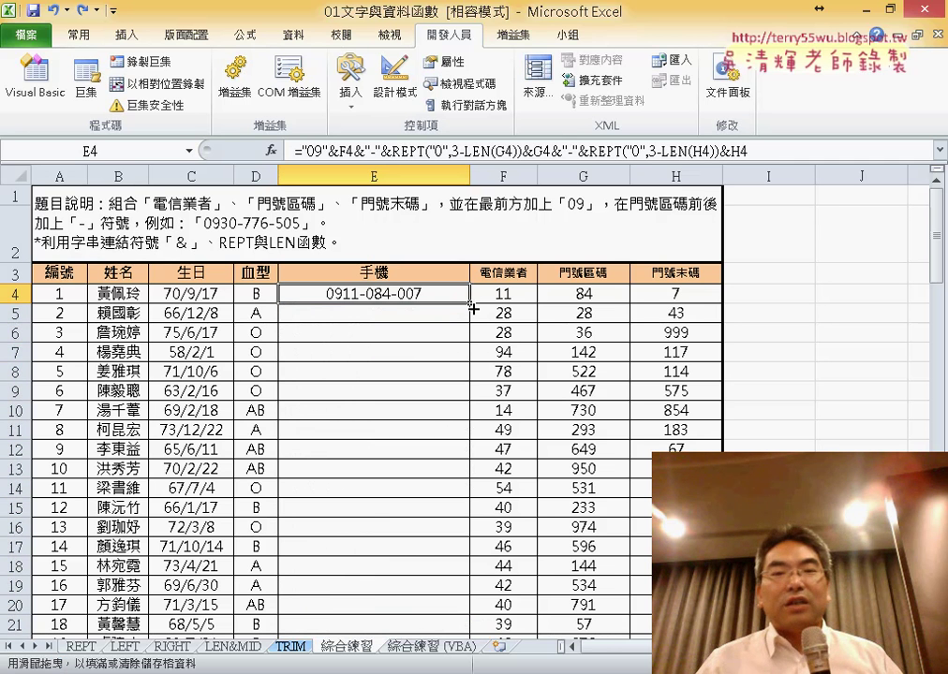
{"action": "mouse_move", "coordinate": [474, 304]}
{"action": "left_mouse_down"}
{"action": "mouse_move", "coordinate": [475, 541]}
{"action": "mouse_move", "coordinate": [474, 298]}
{"action": "left_mouse_up"}
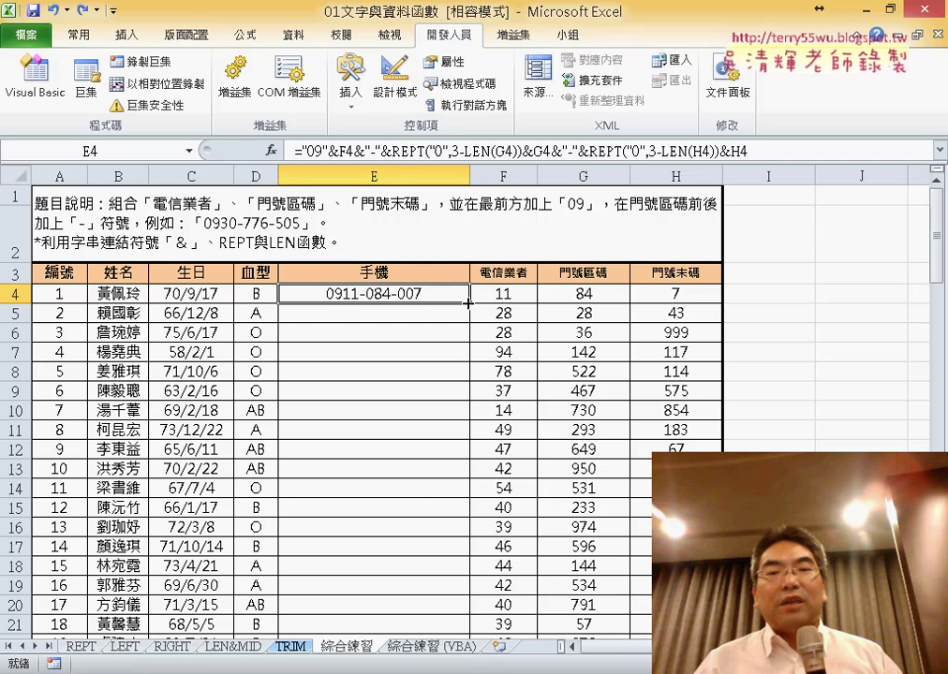
{"action": "double_click", "coordinate": [469, 304]}
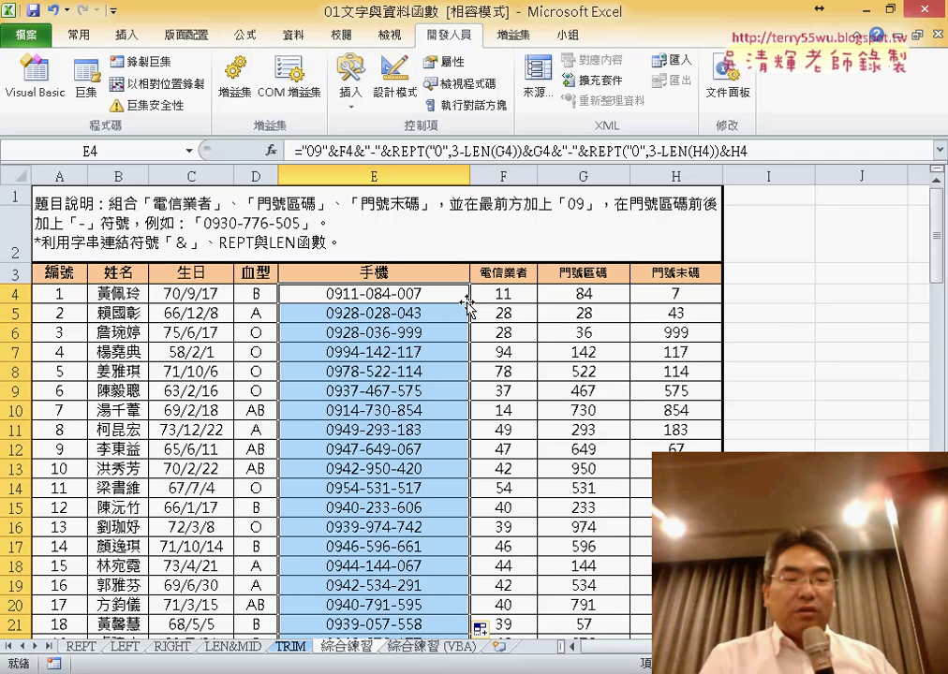
{"action": "key", "text": "ctrl+z"}
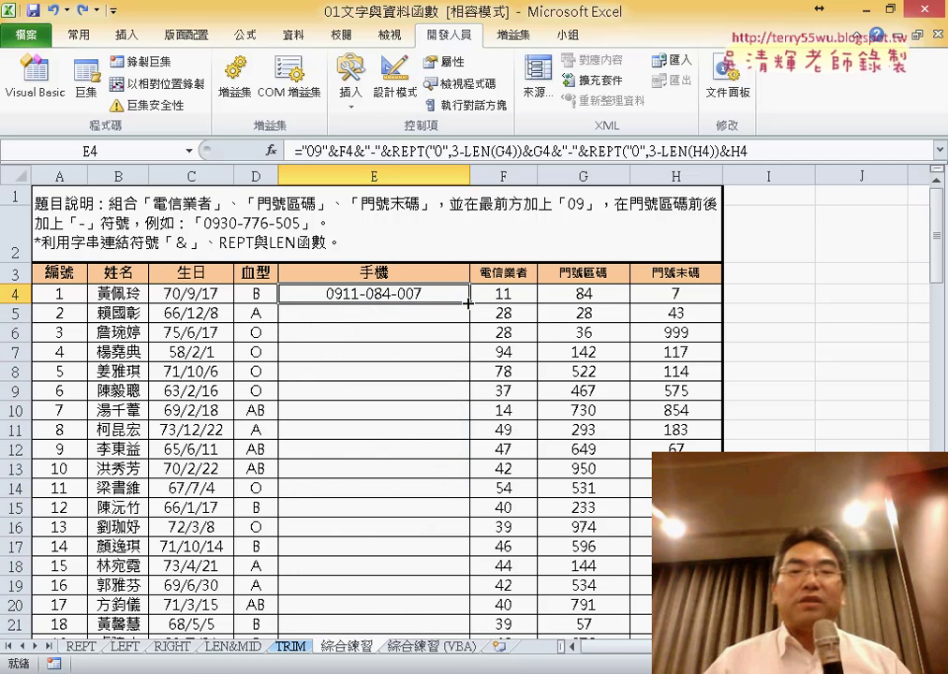
{"action": "mouse_move", "coordinate": [467, 303]}
{"action": "left_mouse_down"}
{"action": "mouse_move", "coordinate": [468, 630]}
{"action": "mouse_move", "coordinate": [468, 611]}
{"action": "left_mouse_up"}
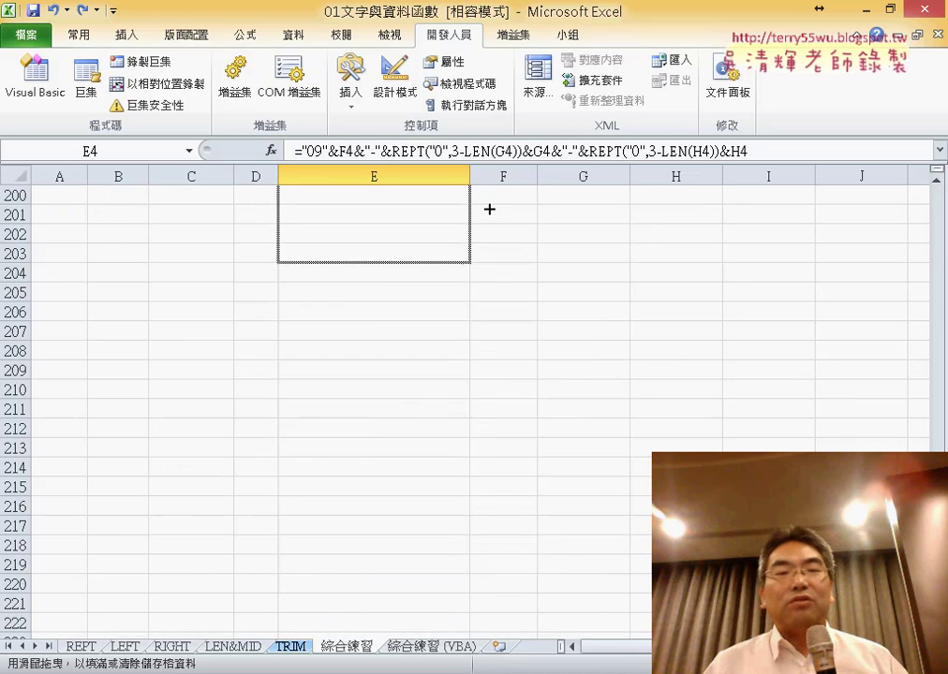
{"action": "mouse_move", "coordinate": [468, 611]}
{"action": "left_mouse_down"}
{"action": "mouse_move", "coordinate": [465, 5]}
{"action": "mouse_move", "coordinate": [465, 460]}
{"action": "left_mouse_up"}
{"action": "scroll", "coordinate": [462, 459], "scroll_direction": "up", "scroll_amount": 20}
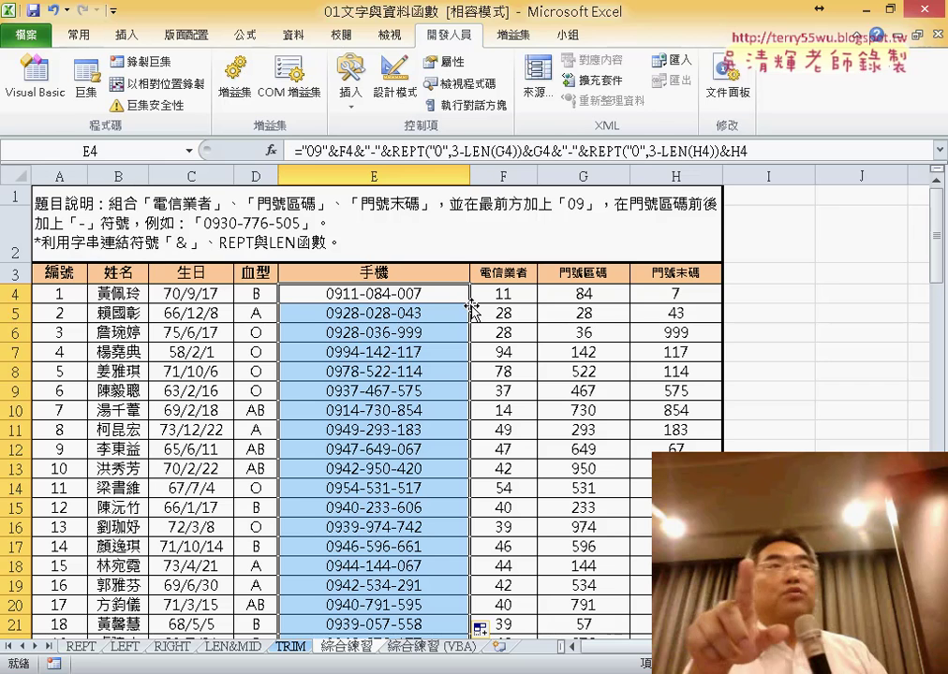
{"action": "left_click", "coordinate": [256, 175]}
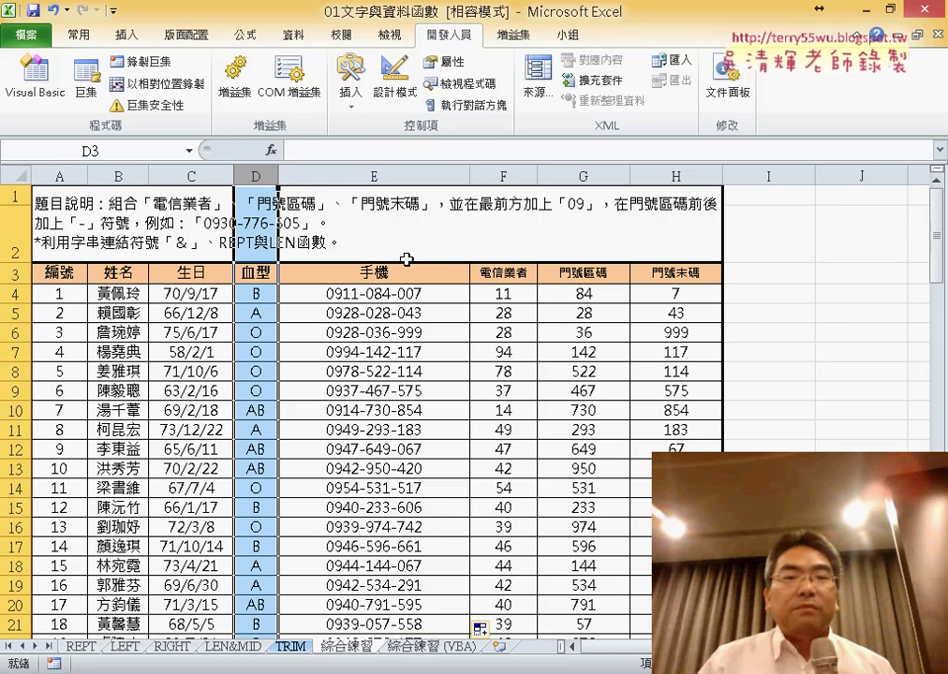
{"action": "left_click", "coordinate": [425, 298]}
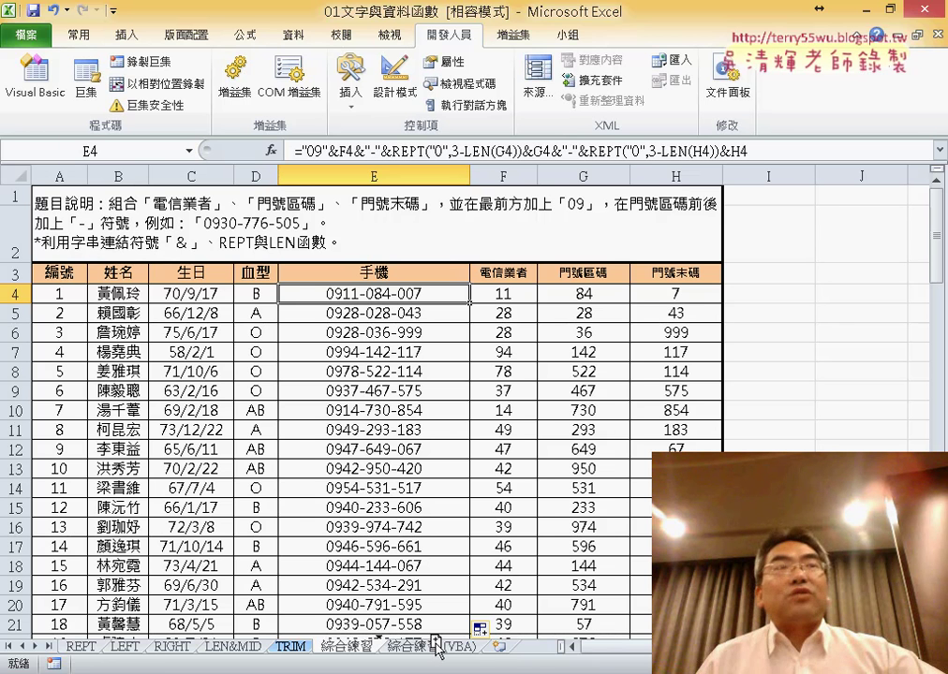
Ctrl-drag the 綜合練習 sheet tab to make several copies of the sheet
{"action": "left_click_drag", "start_coordinate": [437, 647], "coordinate": [429, 650]}
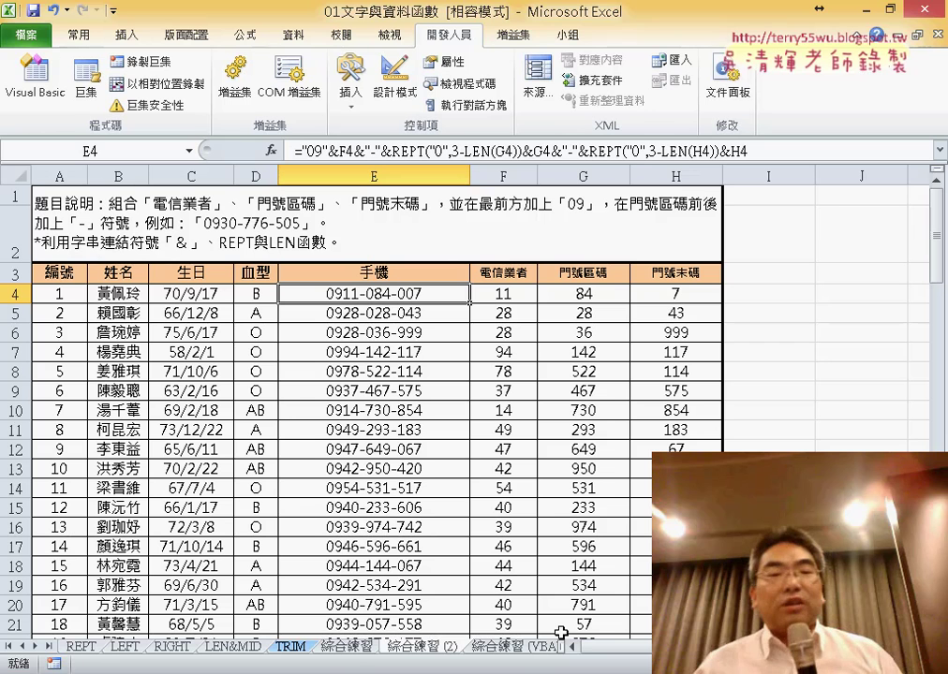
{"action": "right_click", "coordinate": [352, 652]}
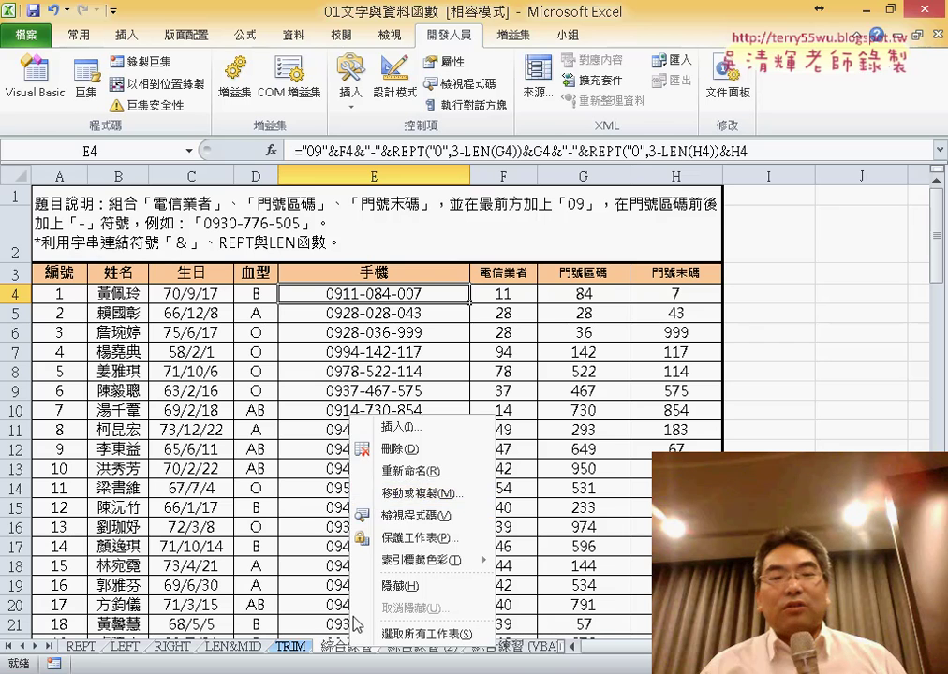
{"action": "key", "text": "Escape"}
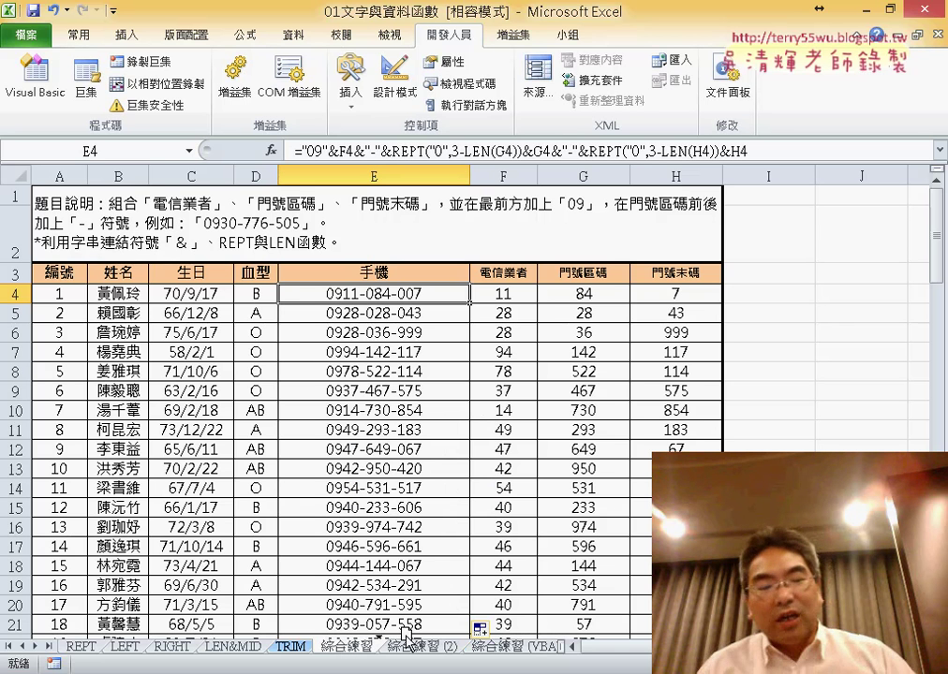
{"action": "left_click_drag", "start_coordinate": [407, 640], "coordinate": [413, 649]}
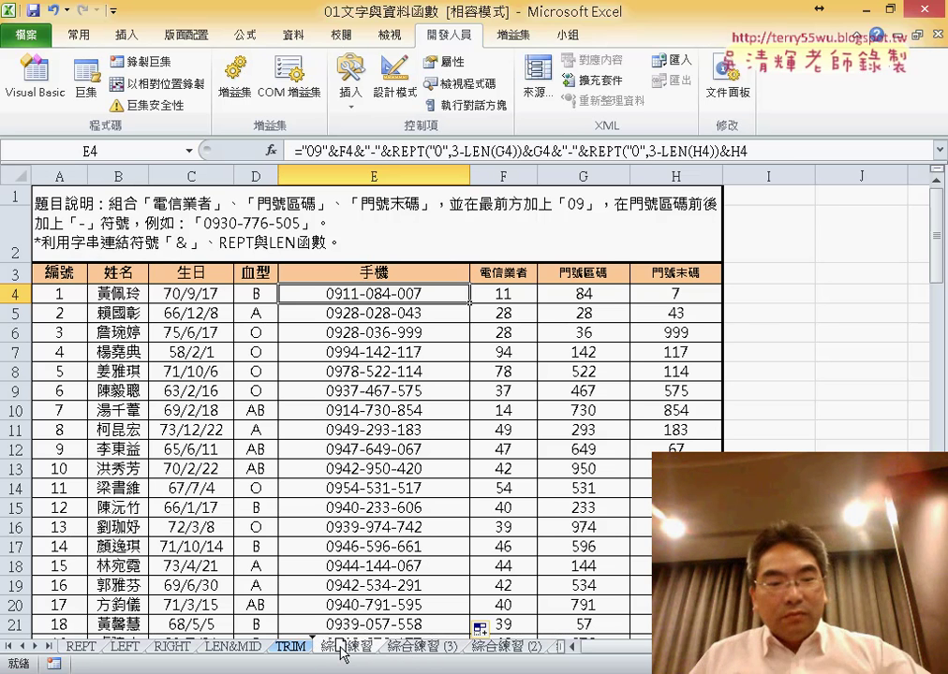
{"action": "left_click_drag", "start_coordinate": [342, 653], "coordinate": [419, 639]}
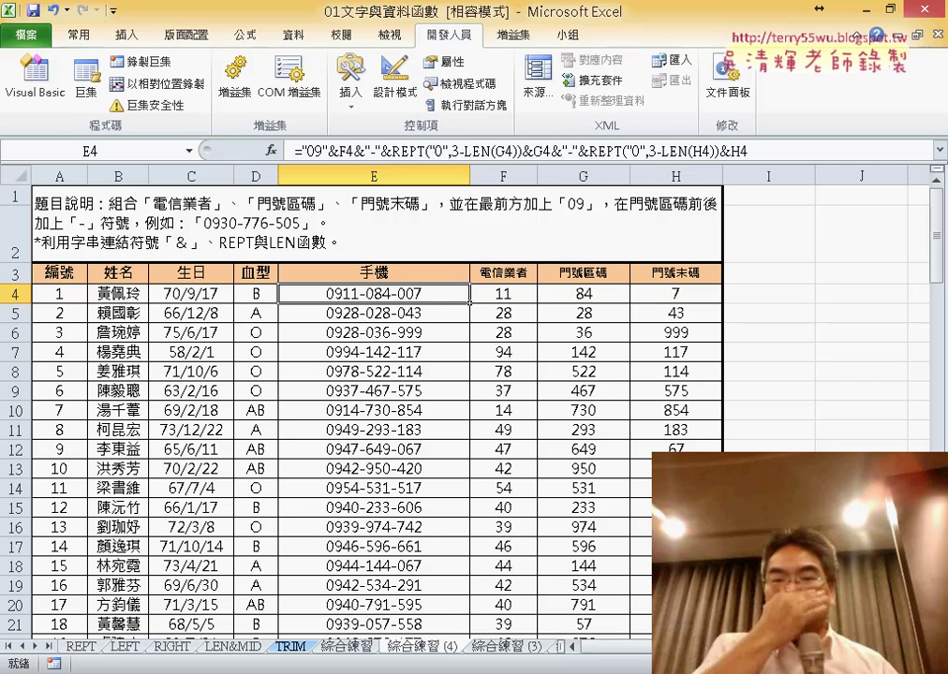
Delete the surplus 綜合練習 (4) sheet and select the REPT portion of E4's formula
{"action": "right_click", "coordinate": [448, 661]}
{"action": "left_click", "coordinate": [478, 459]}
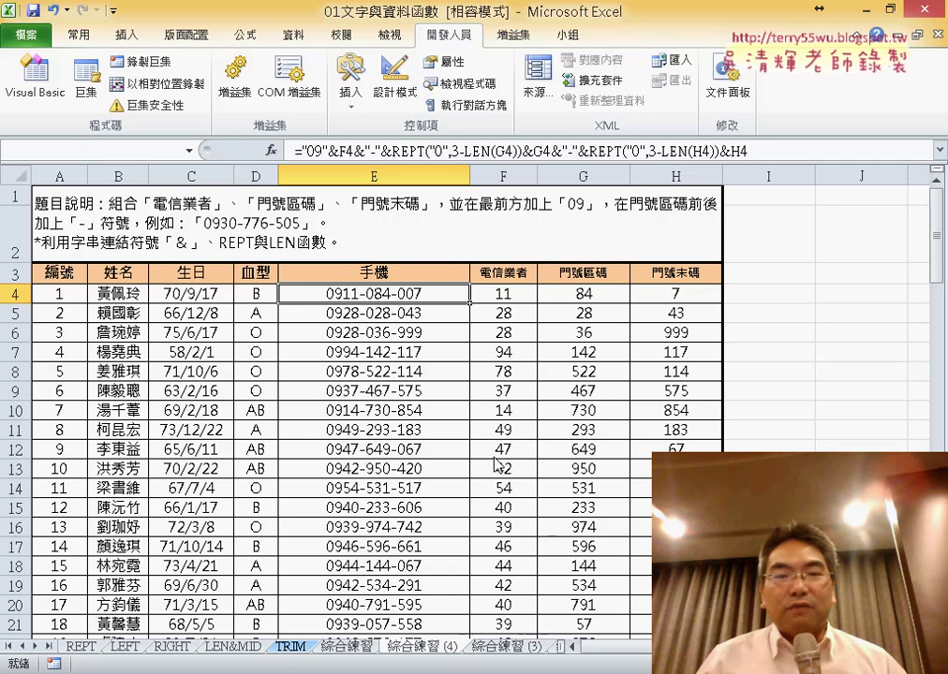
{"action": "left_click", "coordinate": [435, 390]}
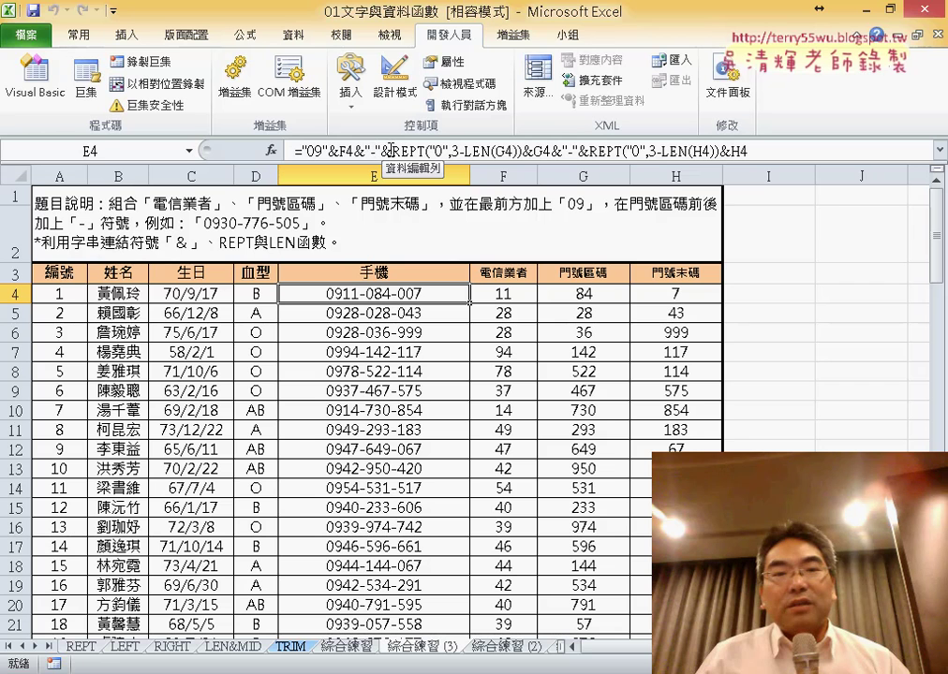
{"action": "left_click_drag", "start_coordinate": [391, 150], "coordinate": [831, 154]}
{"action": "key", "text": "ctrl+c"}
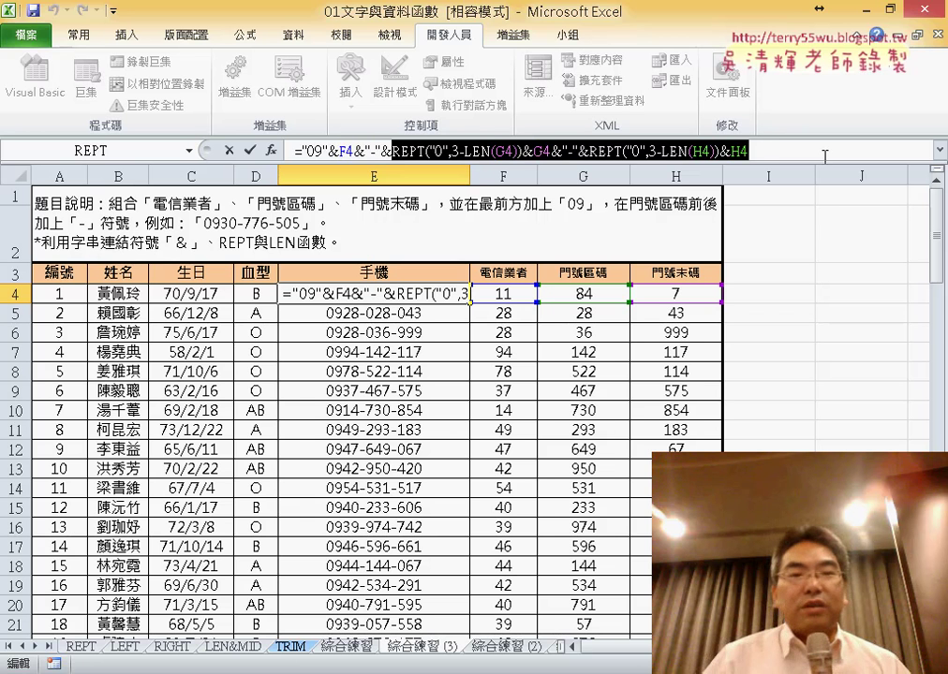
Clear the phone numbers from E4 down column E, then restore them
{"action": "left_click", "coordinate": [249, 150]}
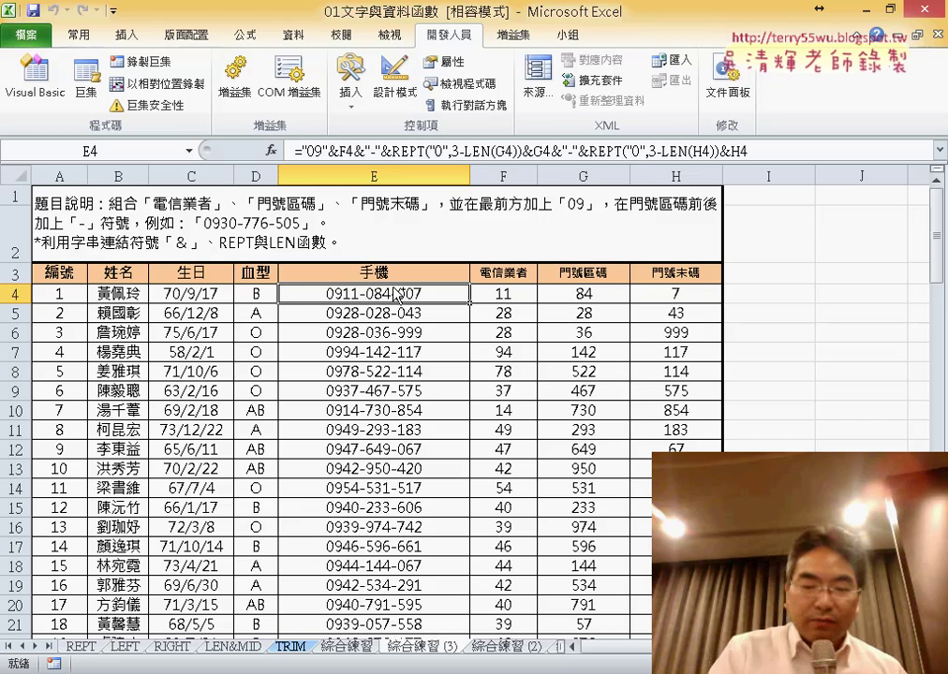
{"action": "key", "text": "ctrl+shift+Down"}
{"action": "key", "text": "Delete"}
{"action": "key", "text": "ctrl+BackSpace"}
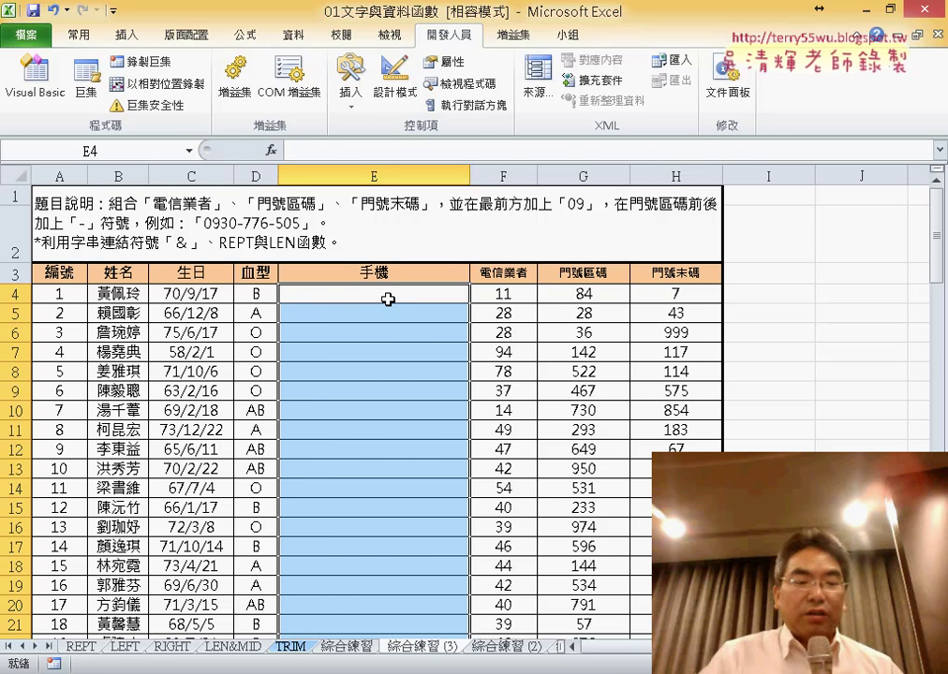
{"action": "key", "text": "ctrl+v"}
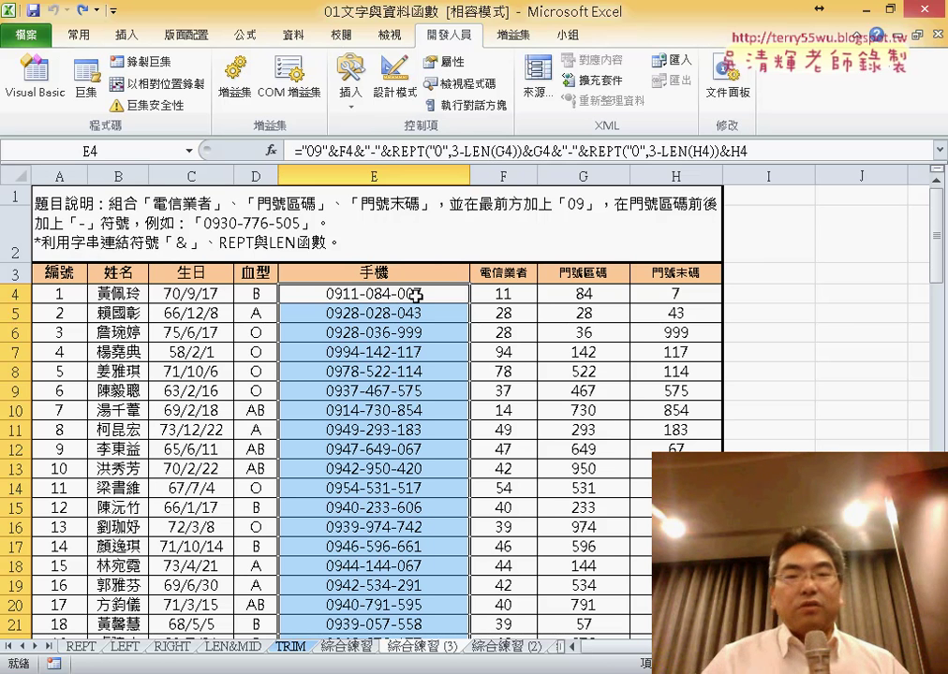
Reselect E4 and group the sheets to show the 綜合練習 (VBA) practice sheet
{"action": "left_click", "coordinate": [415, 295]}
{"action": "left_click_drag", "start_coordinate": [412, 295], "coordinate": [468, 618]}
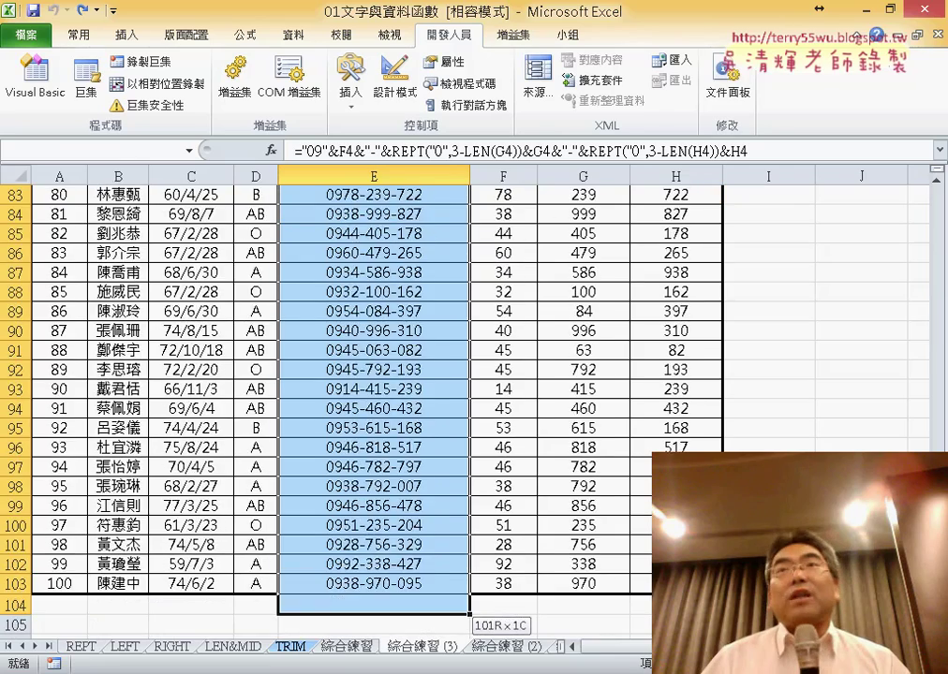
{"action": "left_click_drag", "start_coordinate": [468, 618], "coordinate": [448, 5]}
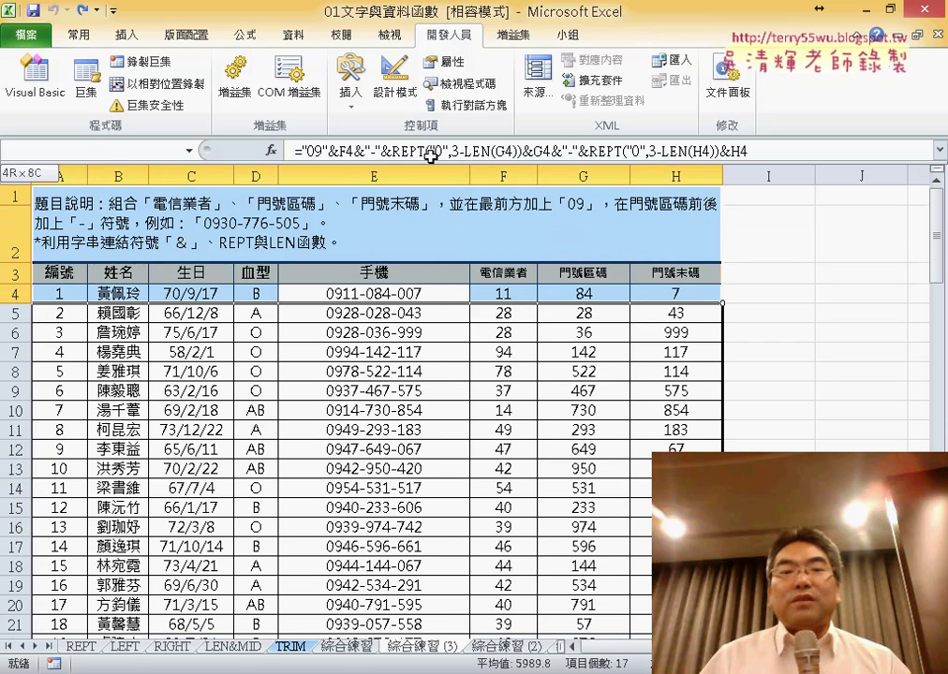
{"action": "left_click_drag", "start_coordinate": [430, 156], "coordinate": [421, 294]}
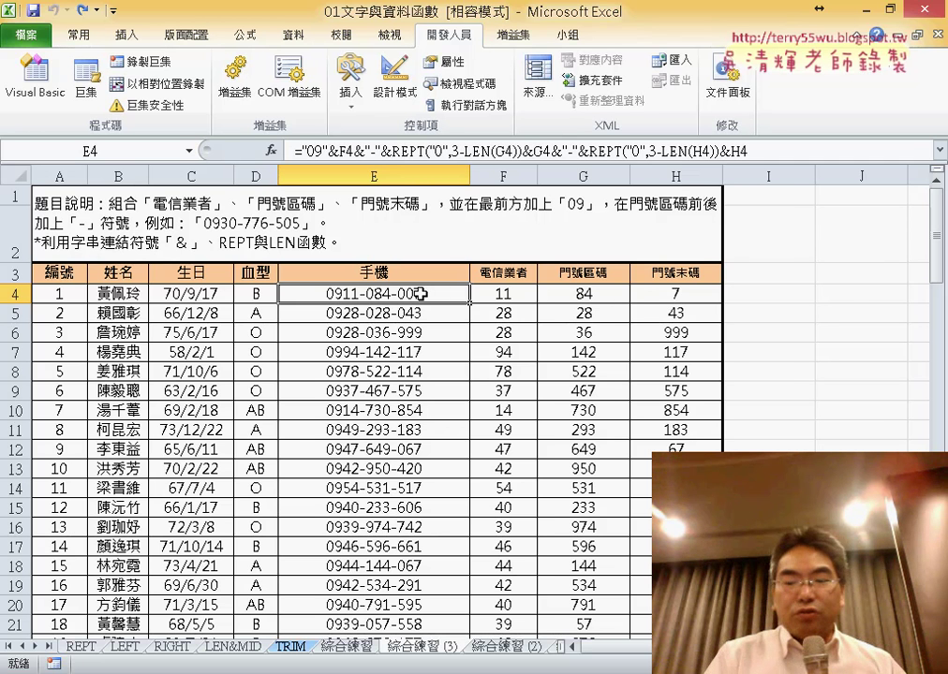
{"action": "key", "text": "ctrl+shift+Page_Down"}
{"action": "key", "text": "ctrl+shift+Page_Down"}
{"action": "key", "text": "ctrl+shift+Page_Down"}
{"action": "key", "text": "ctrl+shift+Page_Down"}
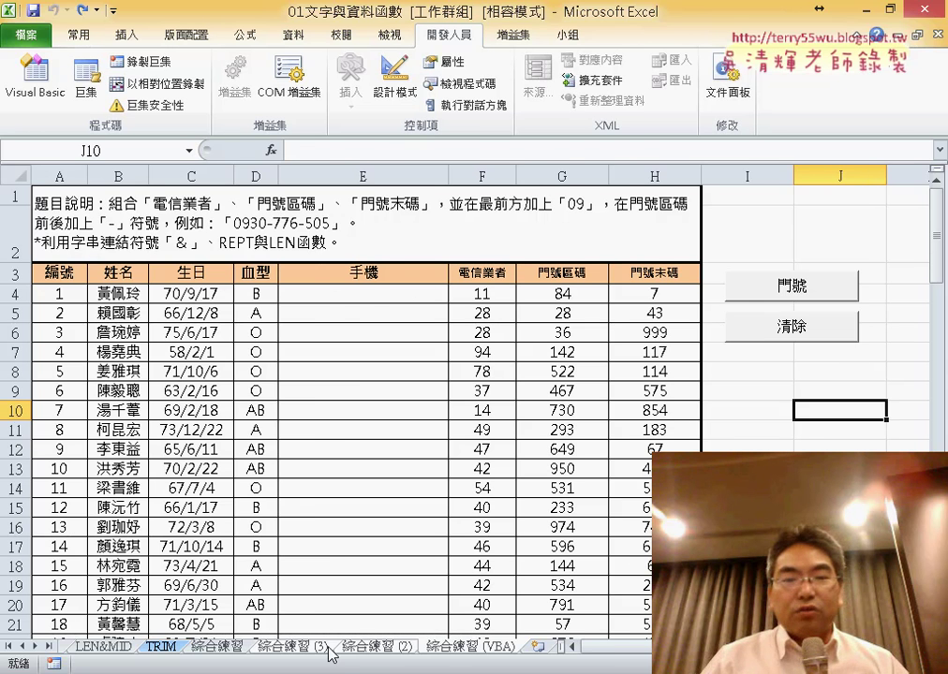
Switch to another grouped sheet and check that column E's phone formulas run from E4 to row 103
{"action": "left_click", "coordinate": [291, 656]}
{"action": "left_click", "coordinate": [385, 298]}
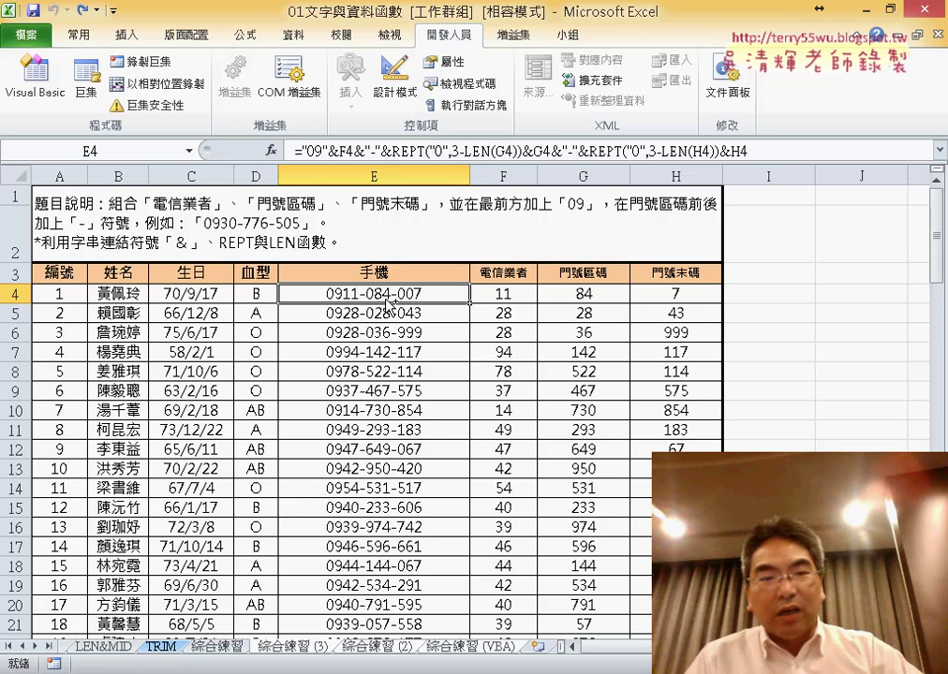
{"action": "key", "text": "ctrl+shift+Down"}
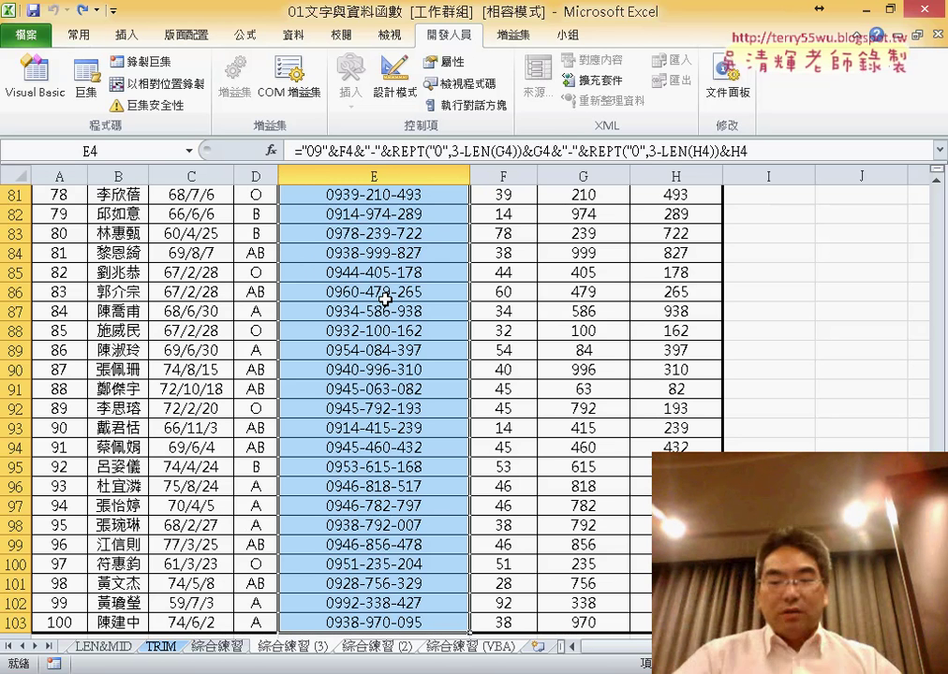
{"action": "key", "text": "ctrl+Up"}
{"action": "key", "text": "ctrl+Down"}
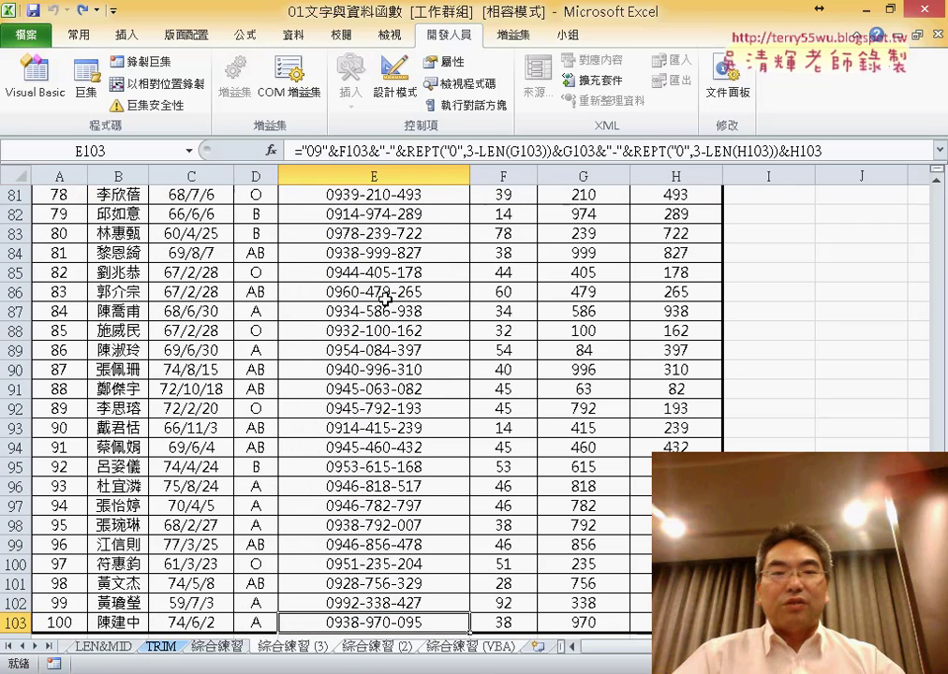
{"action": "key", "text": "ctrl+Left"}
{"action": "key", "text": "ctrl+Right"}
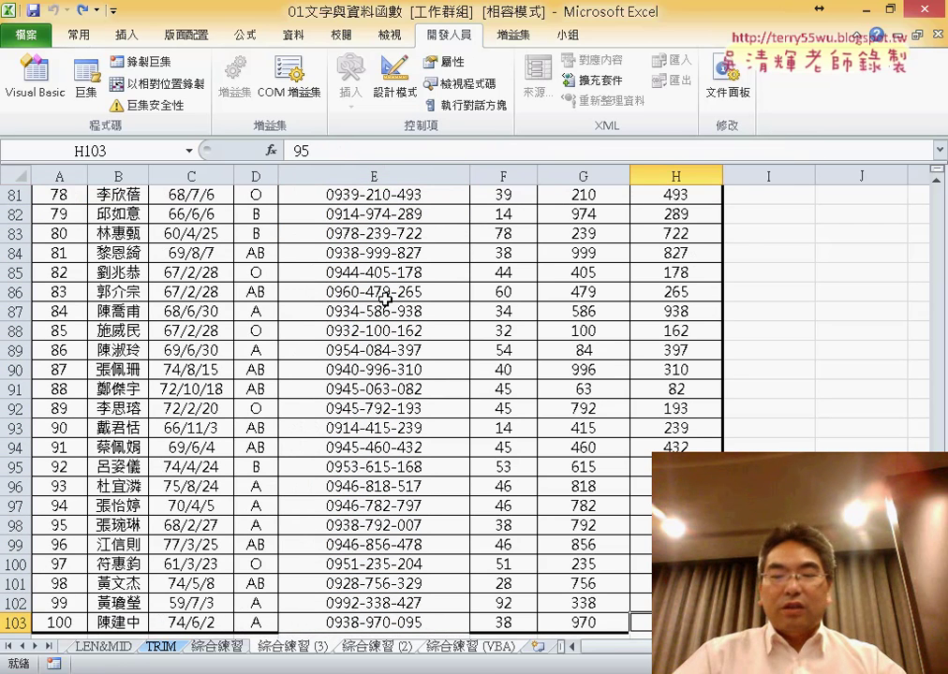
{"action": "key", "text": "ctrl+Up"}
{"action": "key", "text": "ctrl+Left"}
{"action": "key", "text": "ctrl+Right"}
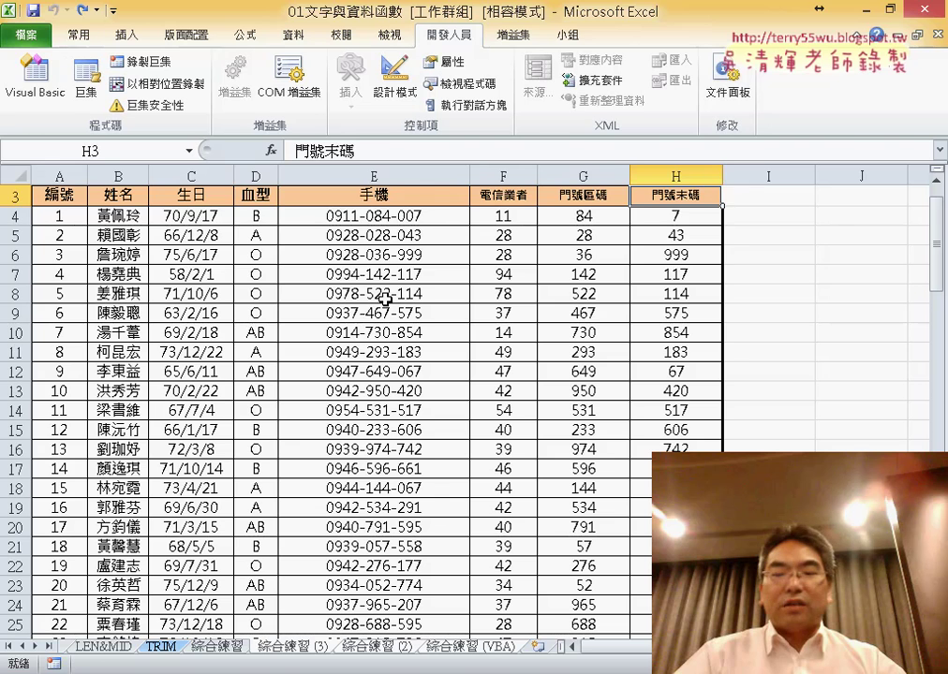
{"action": "key", "text": "ctrl+Up"}
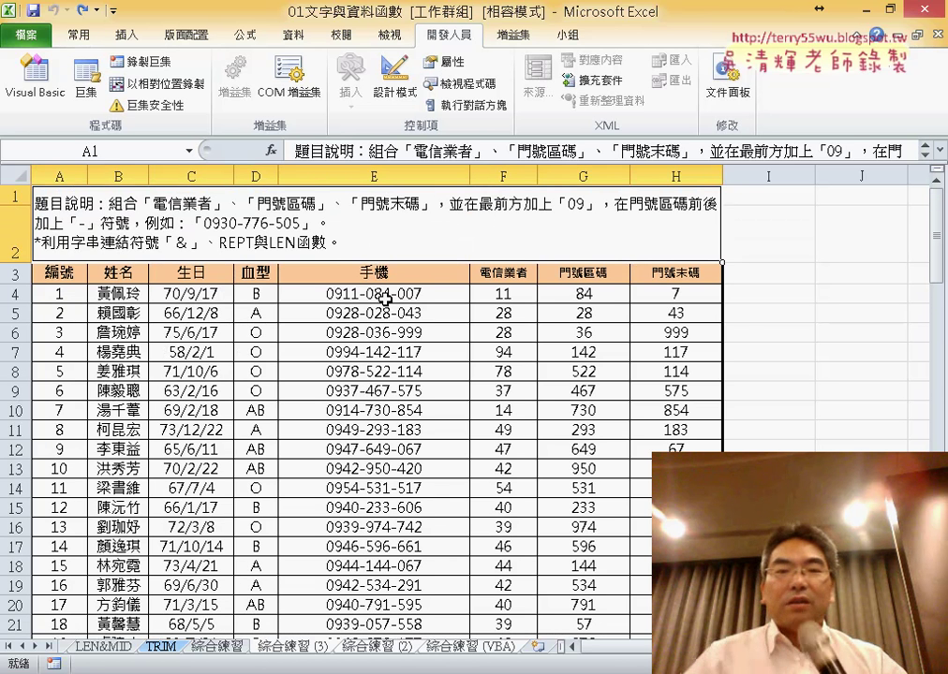
Select E4:E103 and delete all the phone-number formulas
{"action": "left_click", "coordinate": [386, 298]}
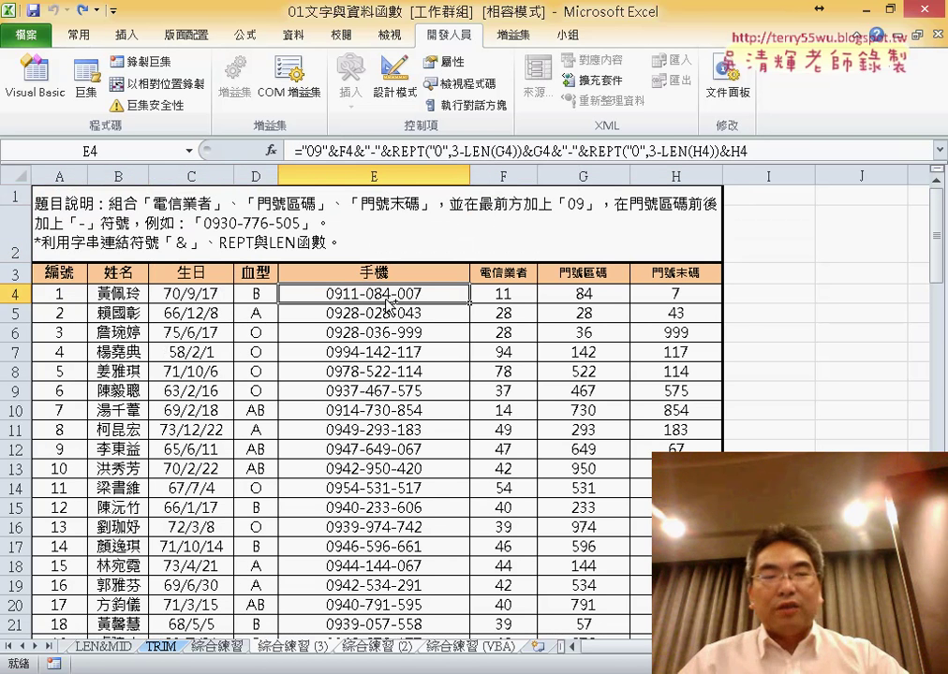
{"action": "key", "text": "ctrl+shift+Down"}
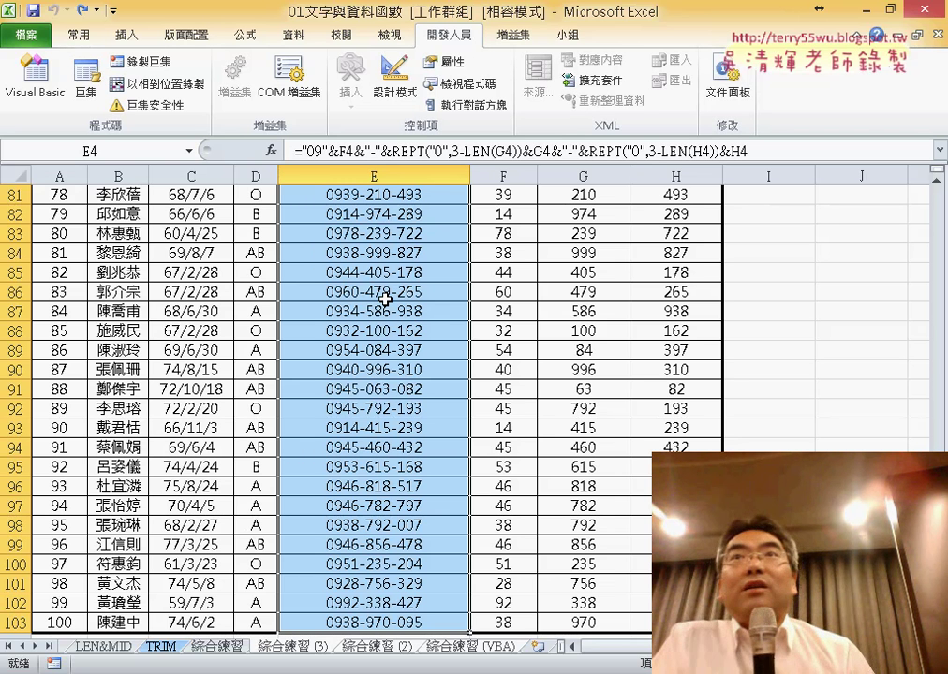
{"action": "key", "text": "Delete"}
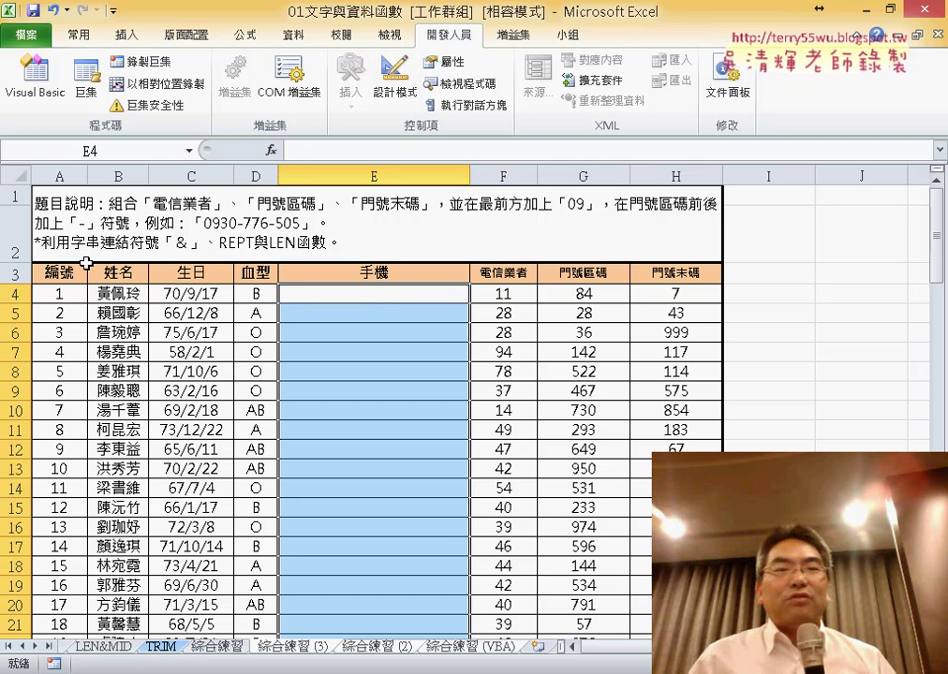
Step down the IDs from A4, jump to the sheet's bottom, then back up to row 103 (ID 100)
{"action": "left_click", "coordinate": [76, 296]}
{"action": "key", "text": "Down"}
{"action": "key", "text": "Down"}
{"action": "key", "text": "Down"}
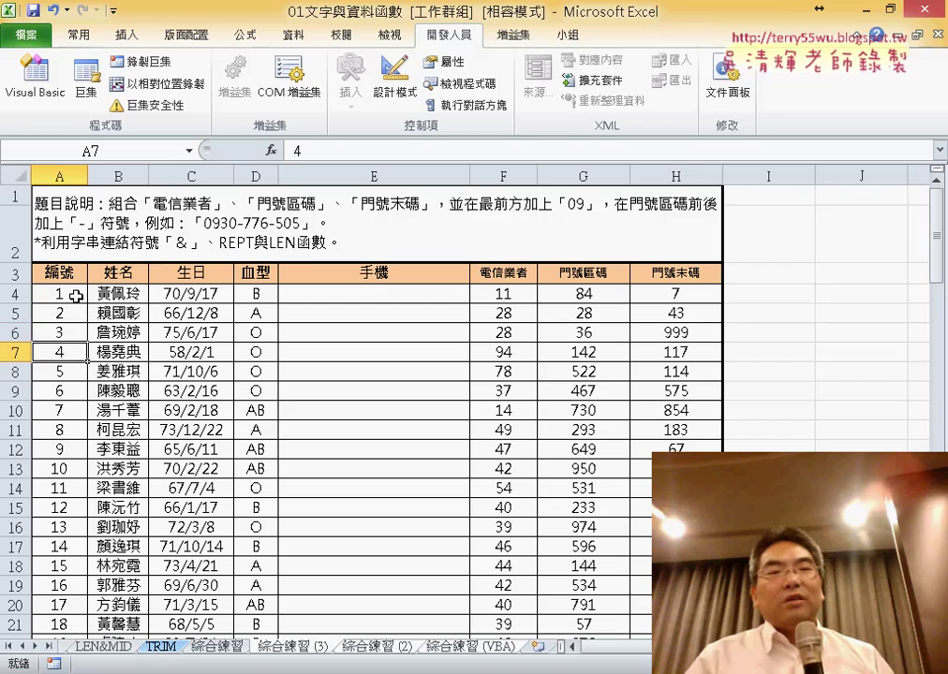
{"action": "key", "text": "Down"}
{"action": "key", "text": "Down"}
{"action": "key", "text": "Down"}
{"action": "key", "text": "Down"}
{"action": "key", "text": "Down"}
{"action": "key", "text": "Down"}
{"action": "key", "text": "Down"}
{"action": "key", "text": "Down"}
{"action": "key", "text": "Down"}
{"action": "key", "text": "Down"}
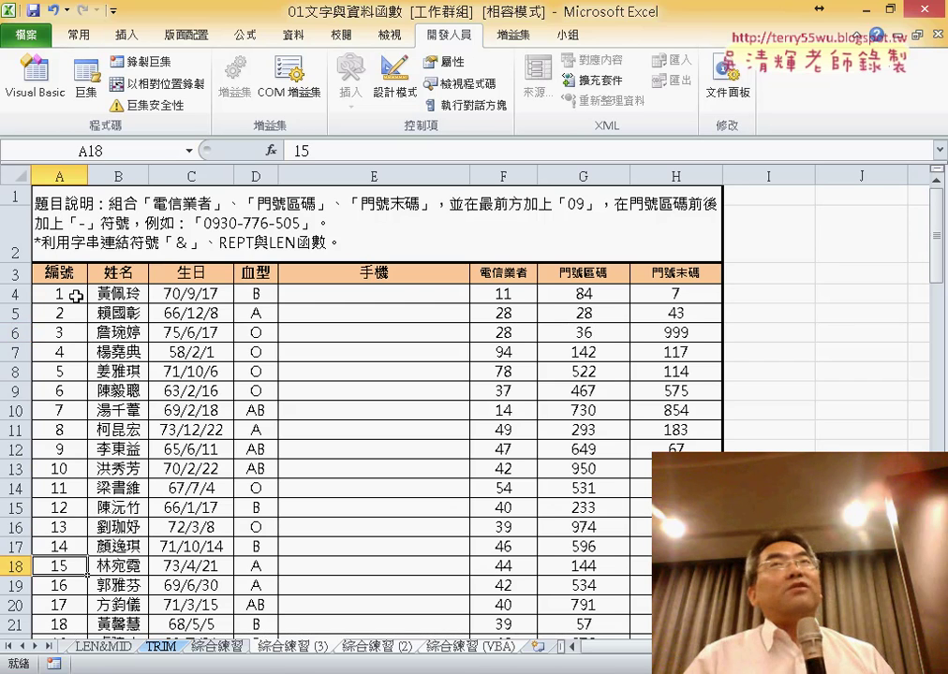
{"action": "key", "text": "Down"}
{"action": "key", "text": "Down"}
{"action": "key", "text": "Down"}
{"action": "key", "text": "Down"}
{"action": "key", "text": "Down"}
{"action": "key", "text": "Down"}
{"action": "key", "text": "Down"}
{"action": "key", "text": "Down"}
{"action": "key", "text": "Down"}
{"action": "key", "text": "Down"}
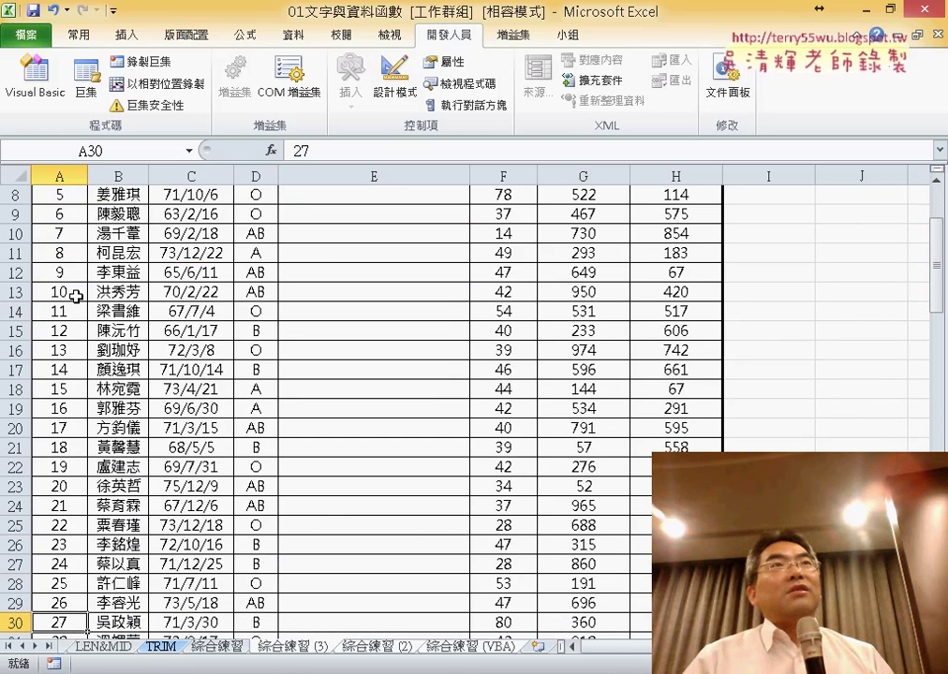
{"action": "key", "text": "Down"}
{"action": "key", "text": "Down"}
{"action": "key", "text": "Down"}
{"action": "key", "text": "Down"}
{"action": "key", "text": "Down"}
{"action": "key", "text": "Down"}
{"action": "key", "text": "Down"}
{"action": "key", "text": "Down"}
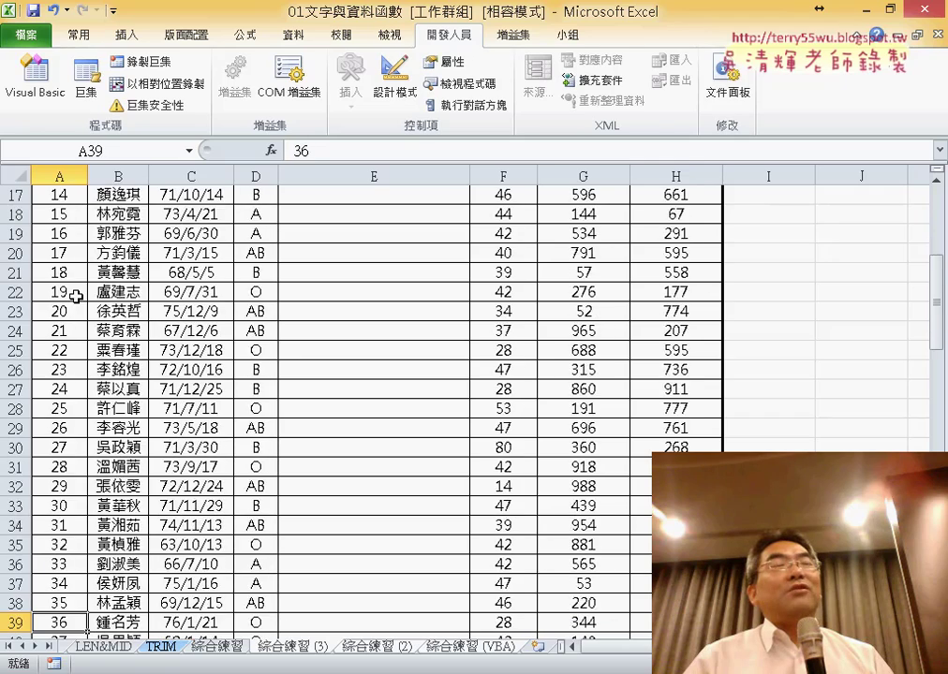
{"action": "key", "text": "Down"}
{"action": "key", "text": "Down"}
{"action": "key", "text": "Down"}
{"action": "key", "text": "Down"}
{"action": "key", "text": "Down"}
{"action": "key", "text": "Down"}
{"action": "key", "text": "Down"}
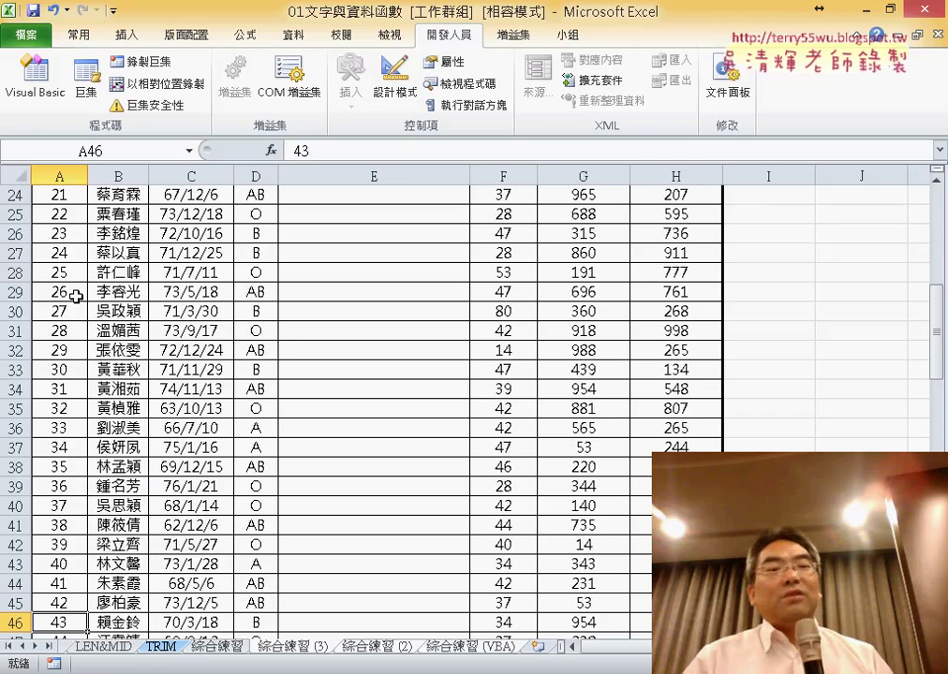
{"action": "key", "text": "Down"}
{"action": "key", "text": "ctrl+Down"}
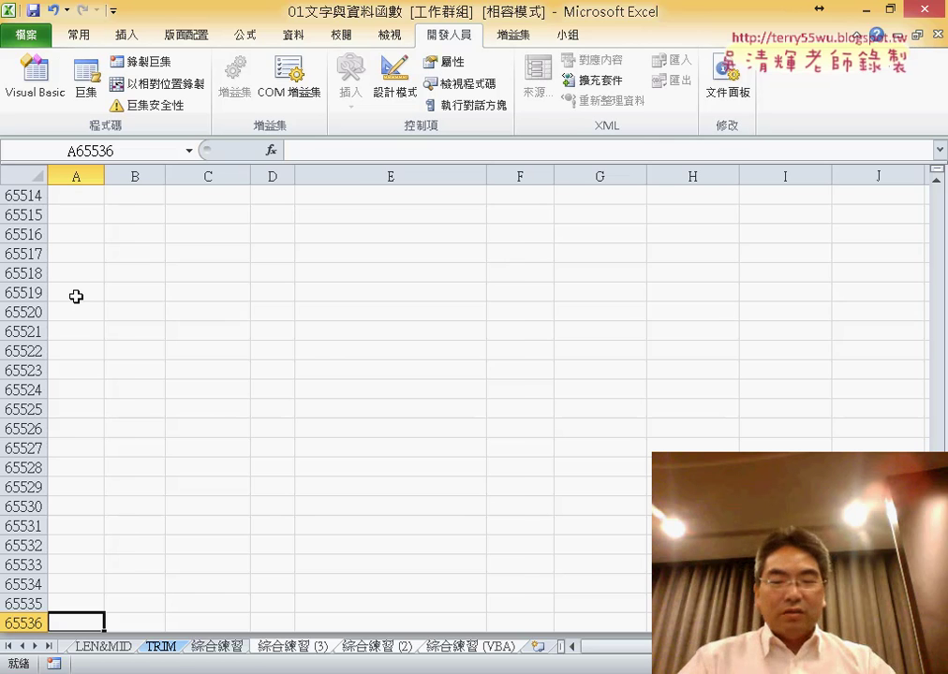
{"action": "key", "text": "ctrl+Up"}
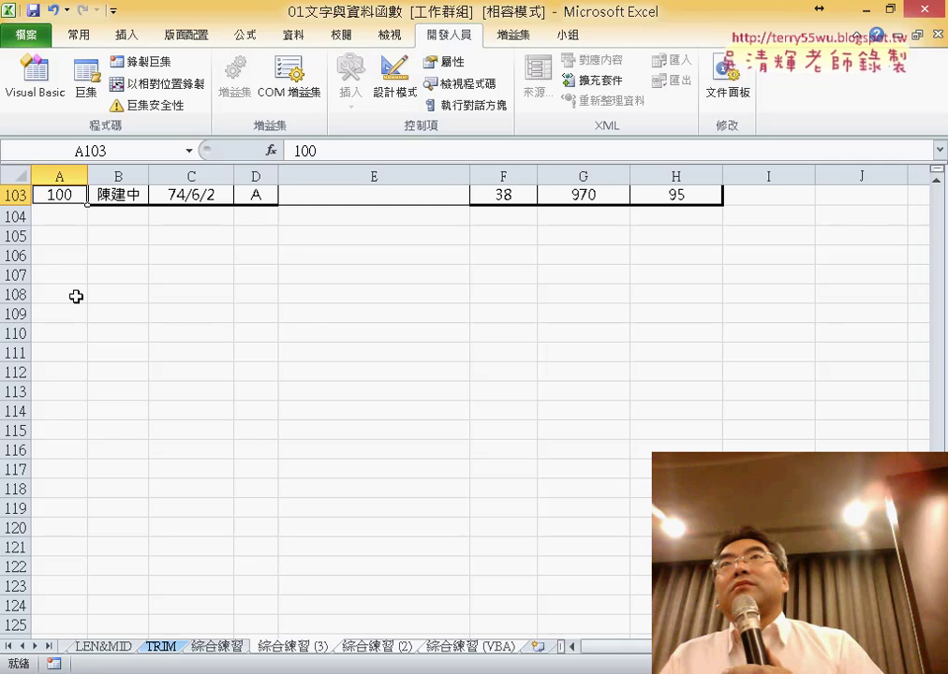
{"action": "key", "text": "ctrl+Down"}
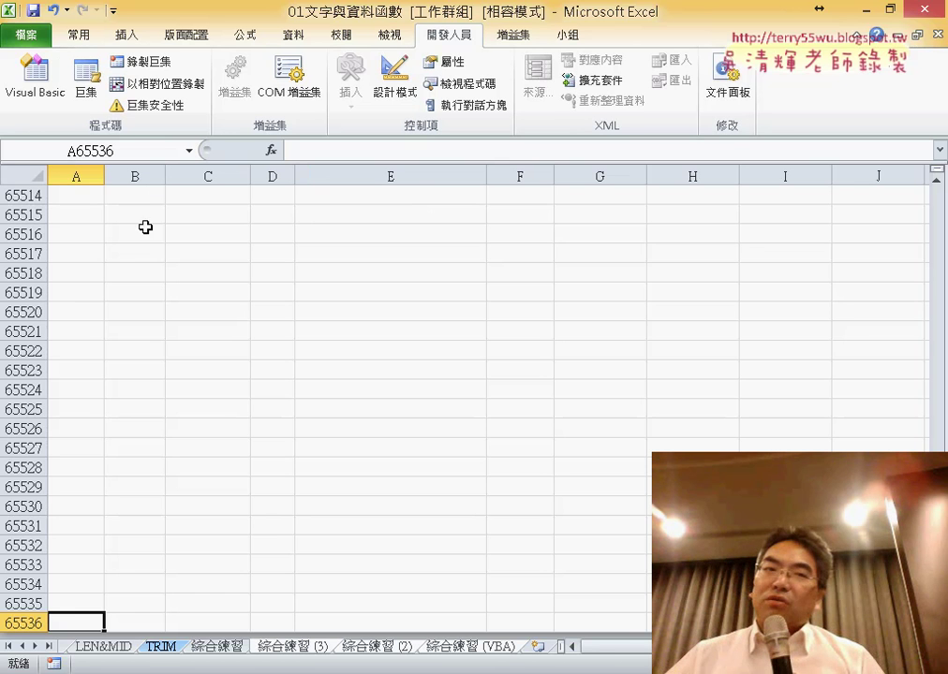
{"action": "left_click", "coordinate": [83, 175]}
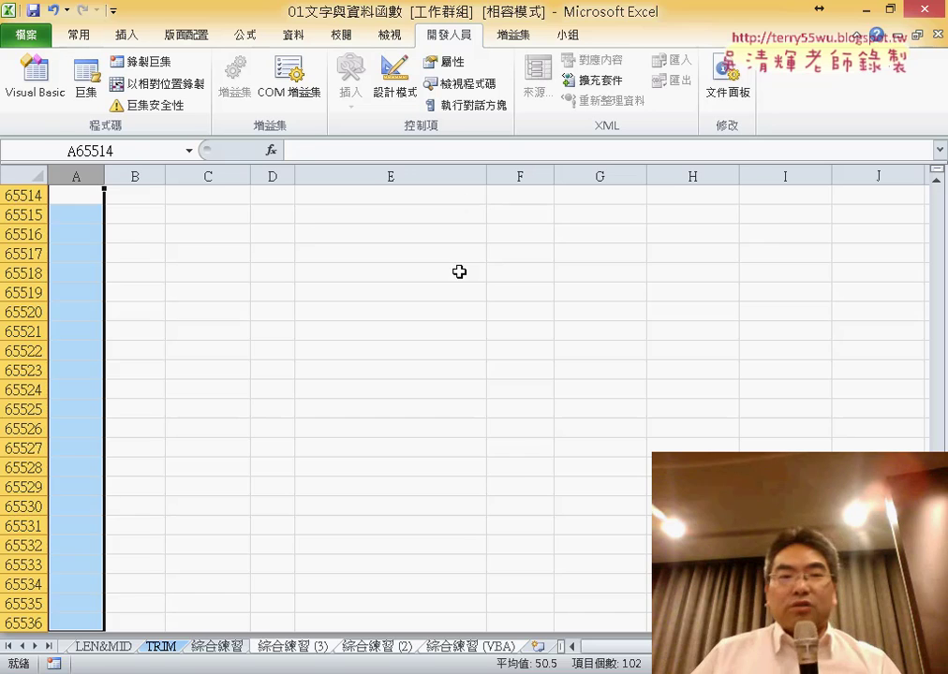
{"action": "key", "text": "ctrl+Up"}
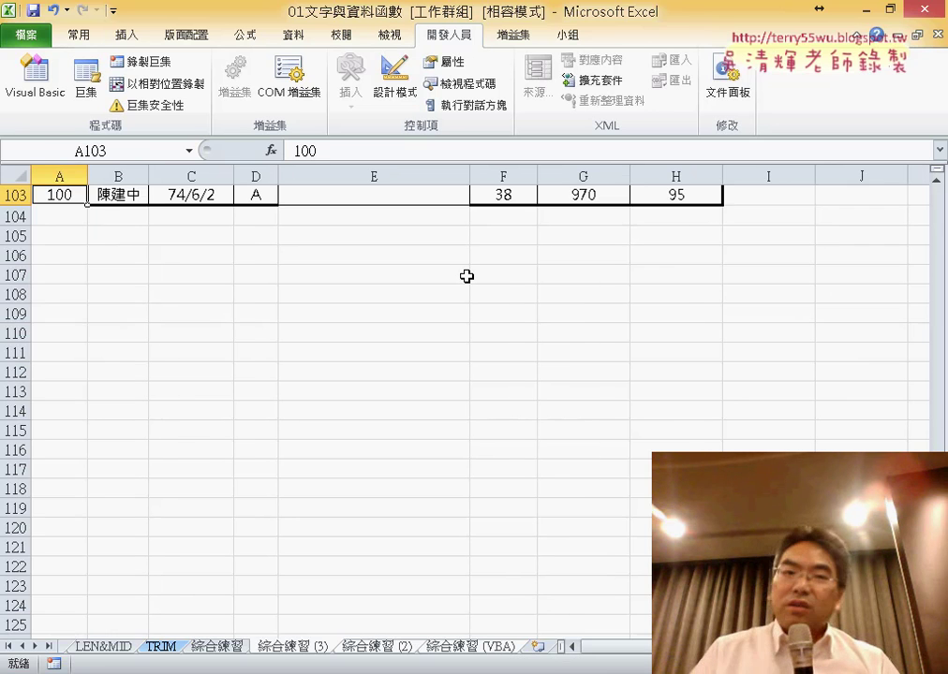
{"action": "scroll", "coordinate": [457, 292], "scroll_direction": "up", "scroll_amount": 5}
{"action": "scroll", "coordinate": [459, 296], "scroll_direction": "up", "scroll_amount": 12}
{"action": "scroll", "coordinate": [464, 309], "scroll_direction": "up", "scroll_amount": 11}
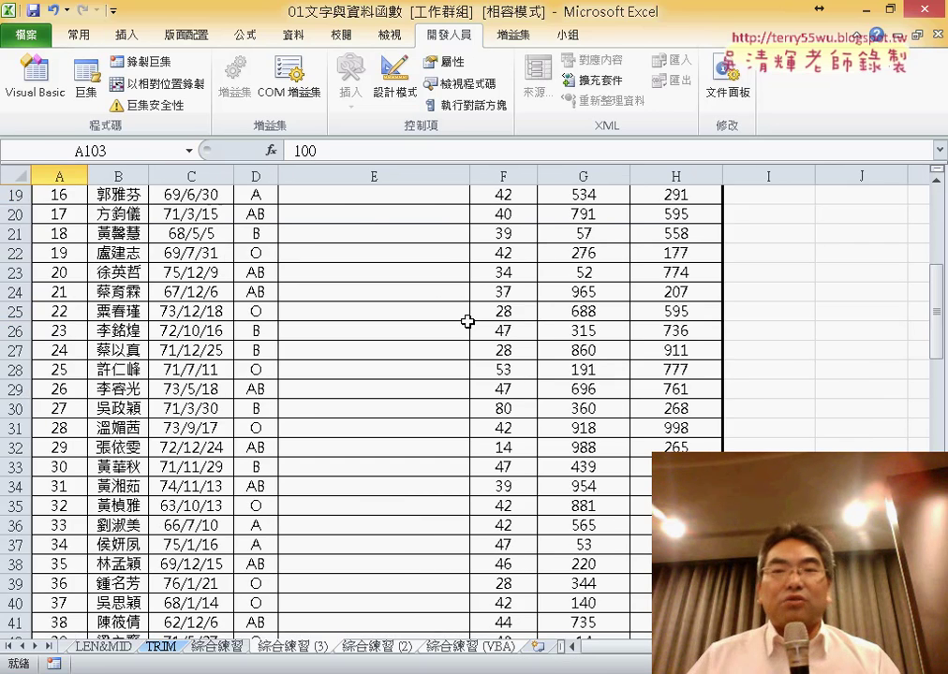
{"action": "scroll", "coordinate": [467, 321], "scroll_direction": "up", "scroll_amount": 6}
{"action": "left_click", "coordinate": [425, 293]}
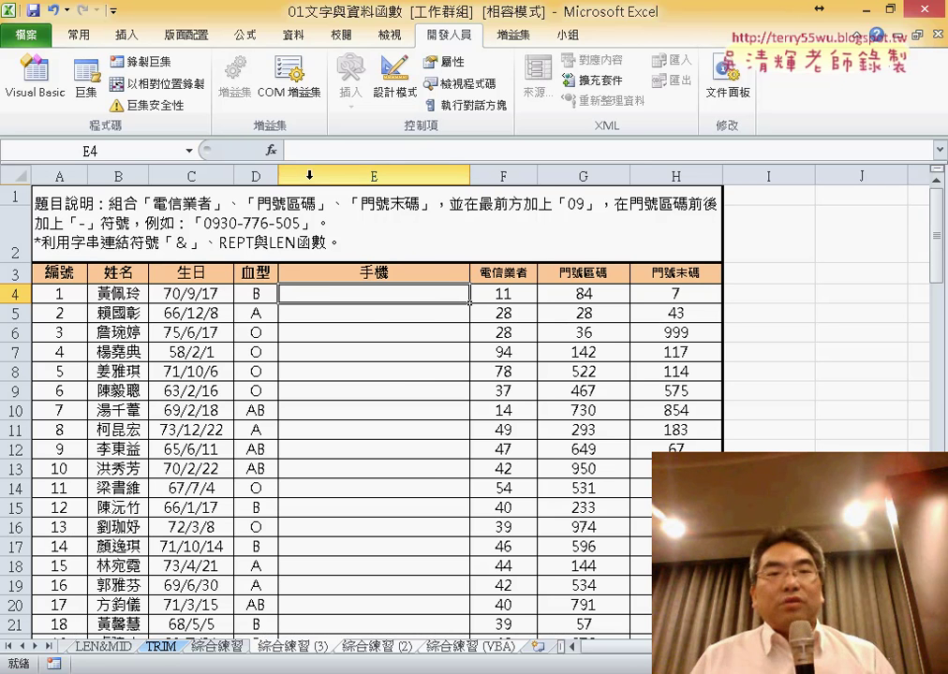
{"action": "left_click", "coordinate": [272, 150]}
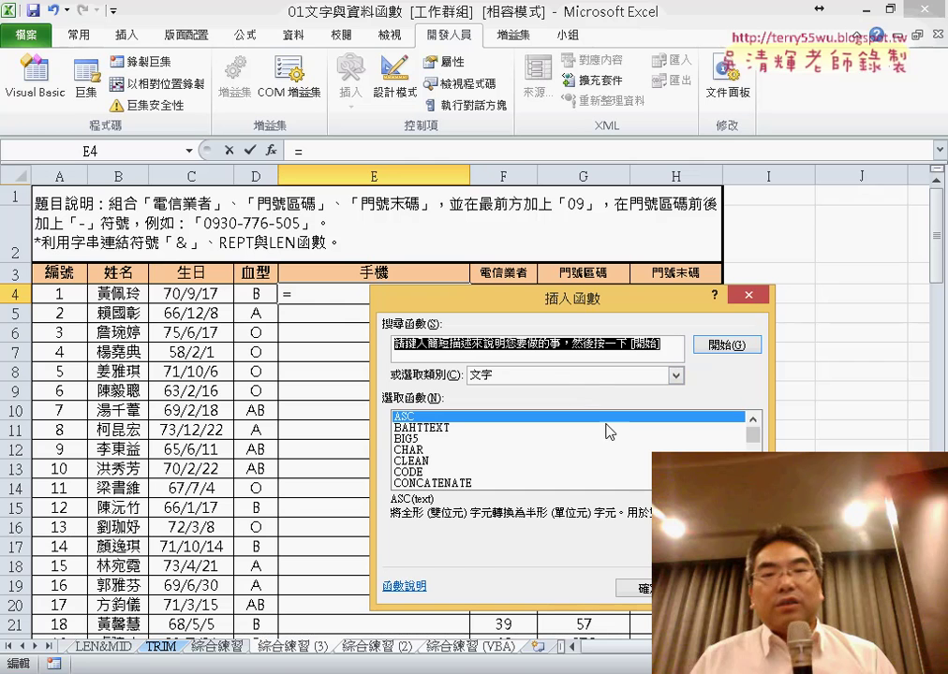
{"action": "left_click_drag", "start_coordinate": [754, 435], "coordinate": [754, 477]}
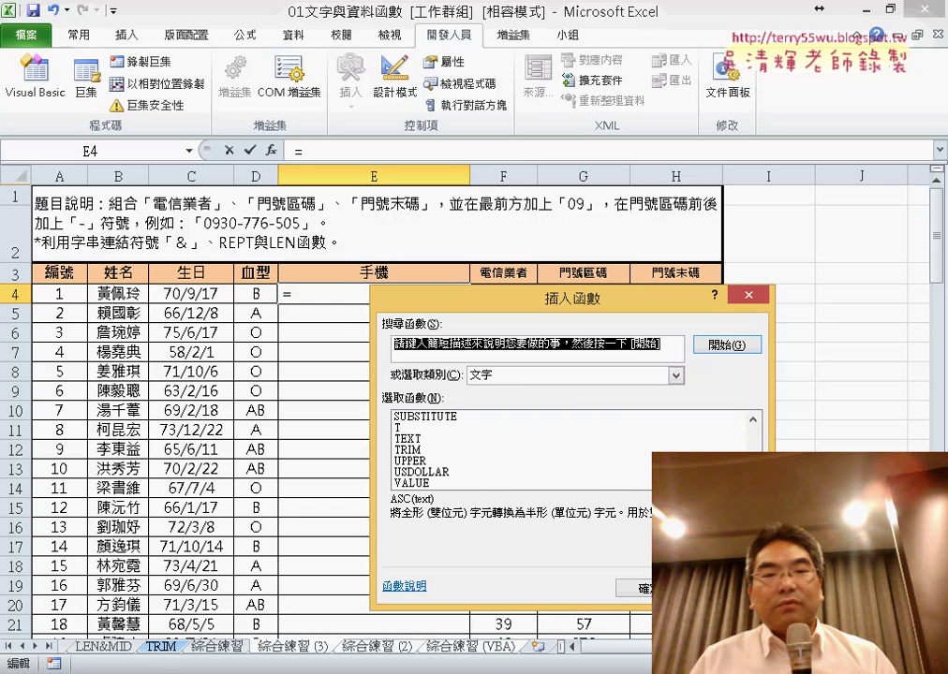
{"action": "left_click", "coordinate": [423, 439]}
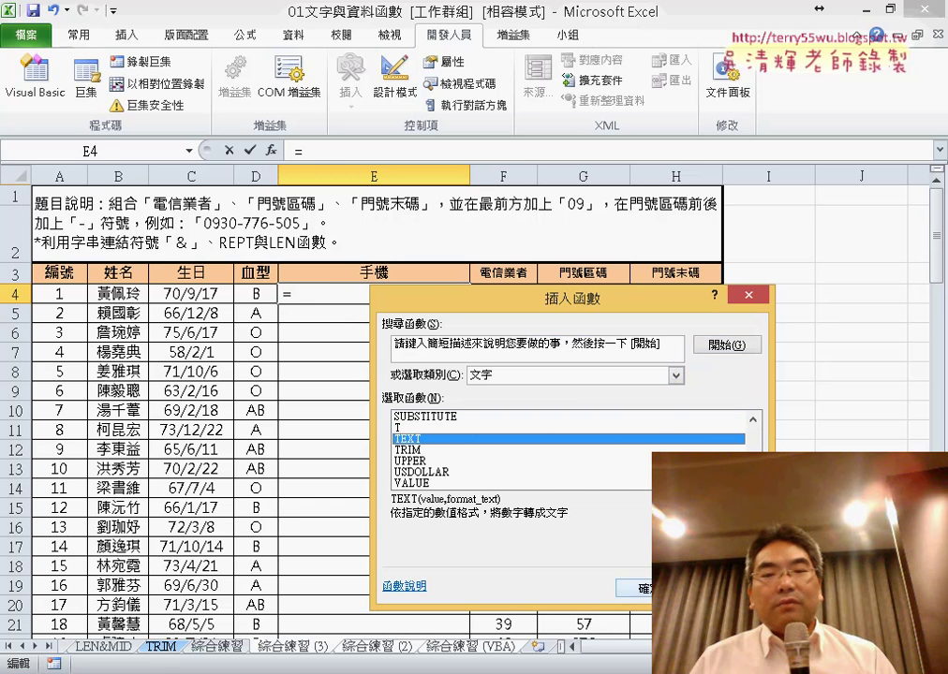
{"action": "left_click", "coordinate": [637, 588]}
{"action": "mouse_move", "coordinate": [470, 346]}
{"action": "left_mouse_down"}
{"action": "mouse_move", "coordinate": [296, 35]}
{"action": "mouse_move", "coordinate": [275, 52]}
{"action": "left_mouse_up"}
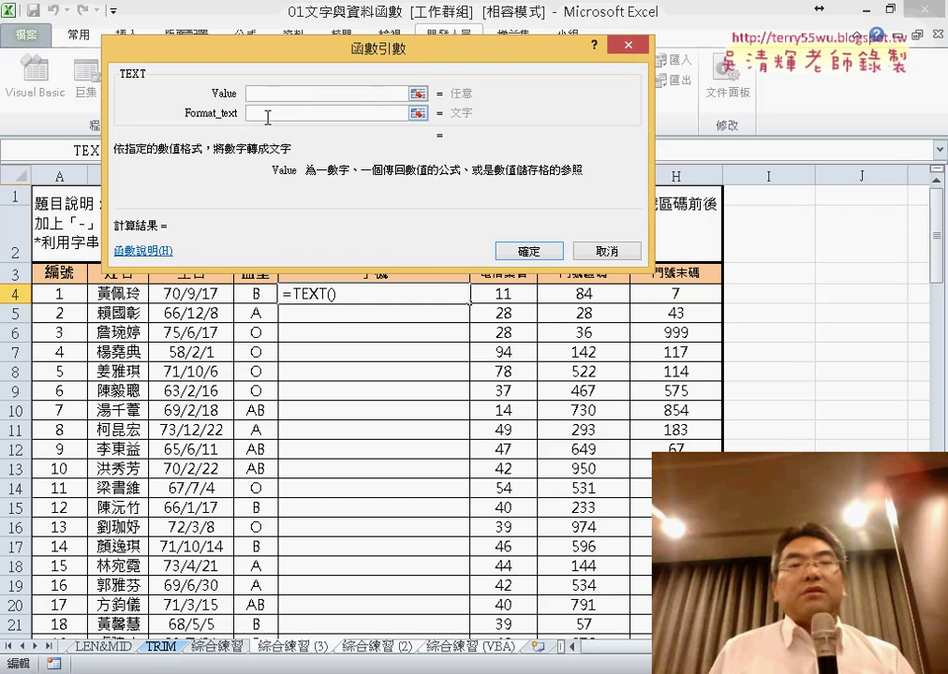
{"action": "left_click", "coordinate": [278, 114]}
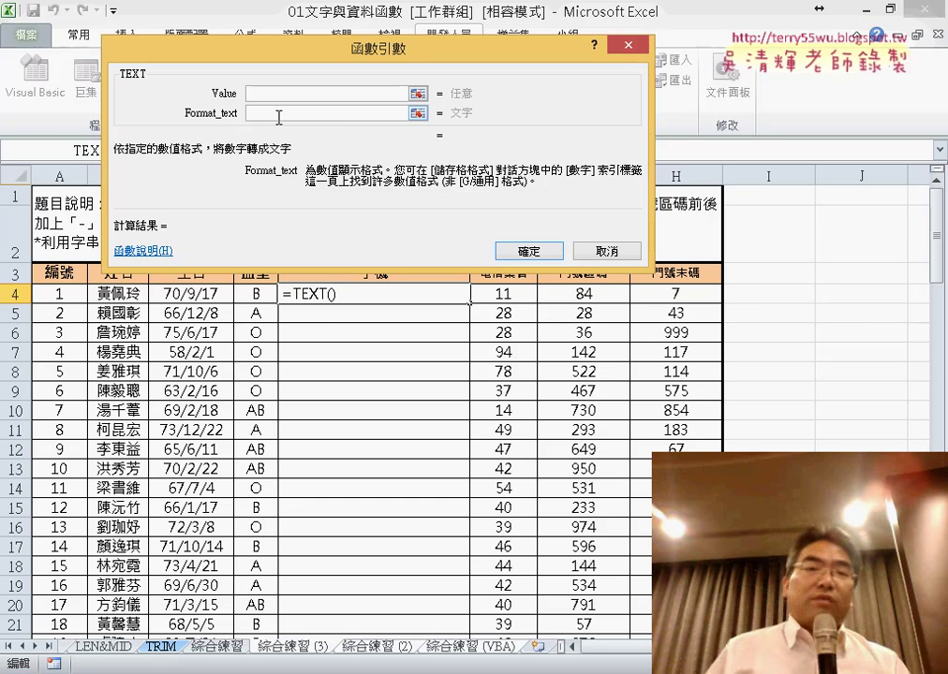
{"action": "left_click", "coordinate": [609, 251]}
{"action": "left_click_drag", "start_coordinate": [598, 294], "coordinate": [670, 297]}
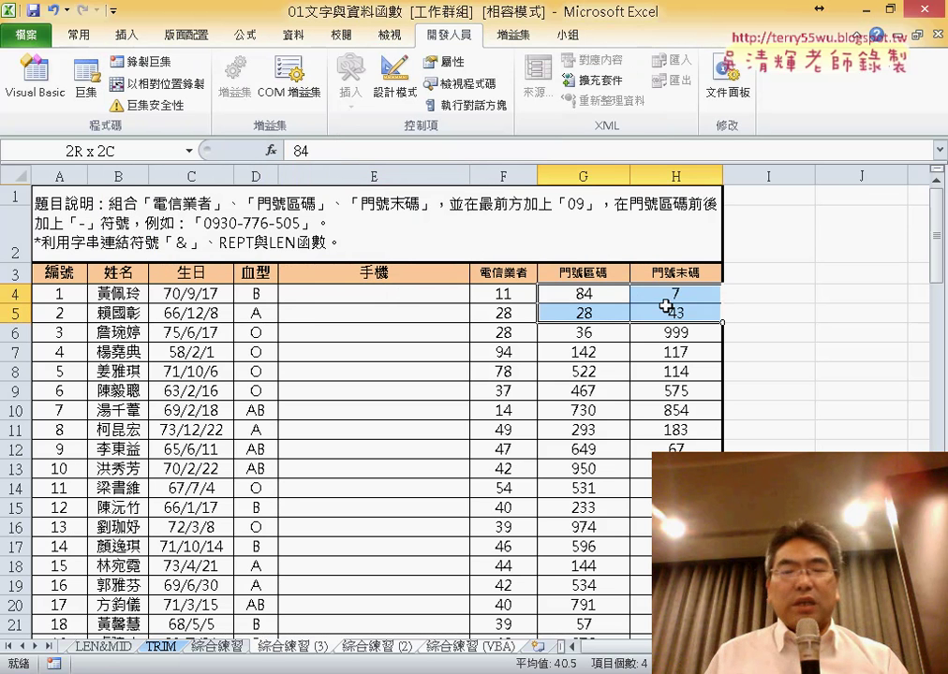